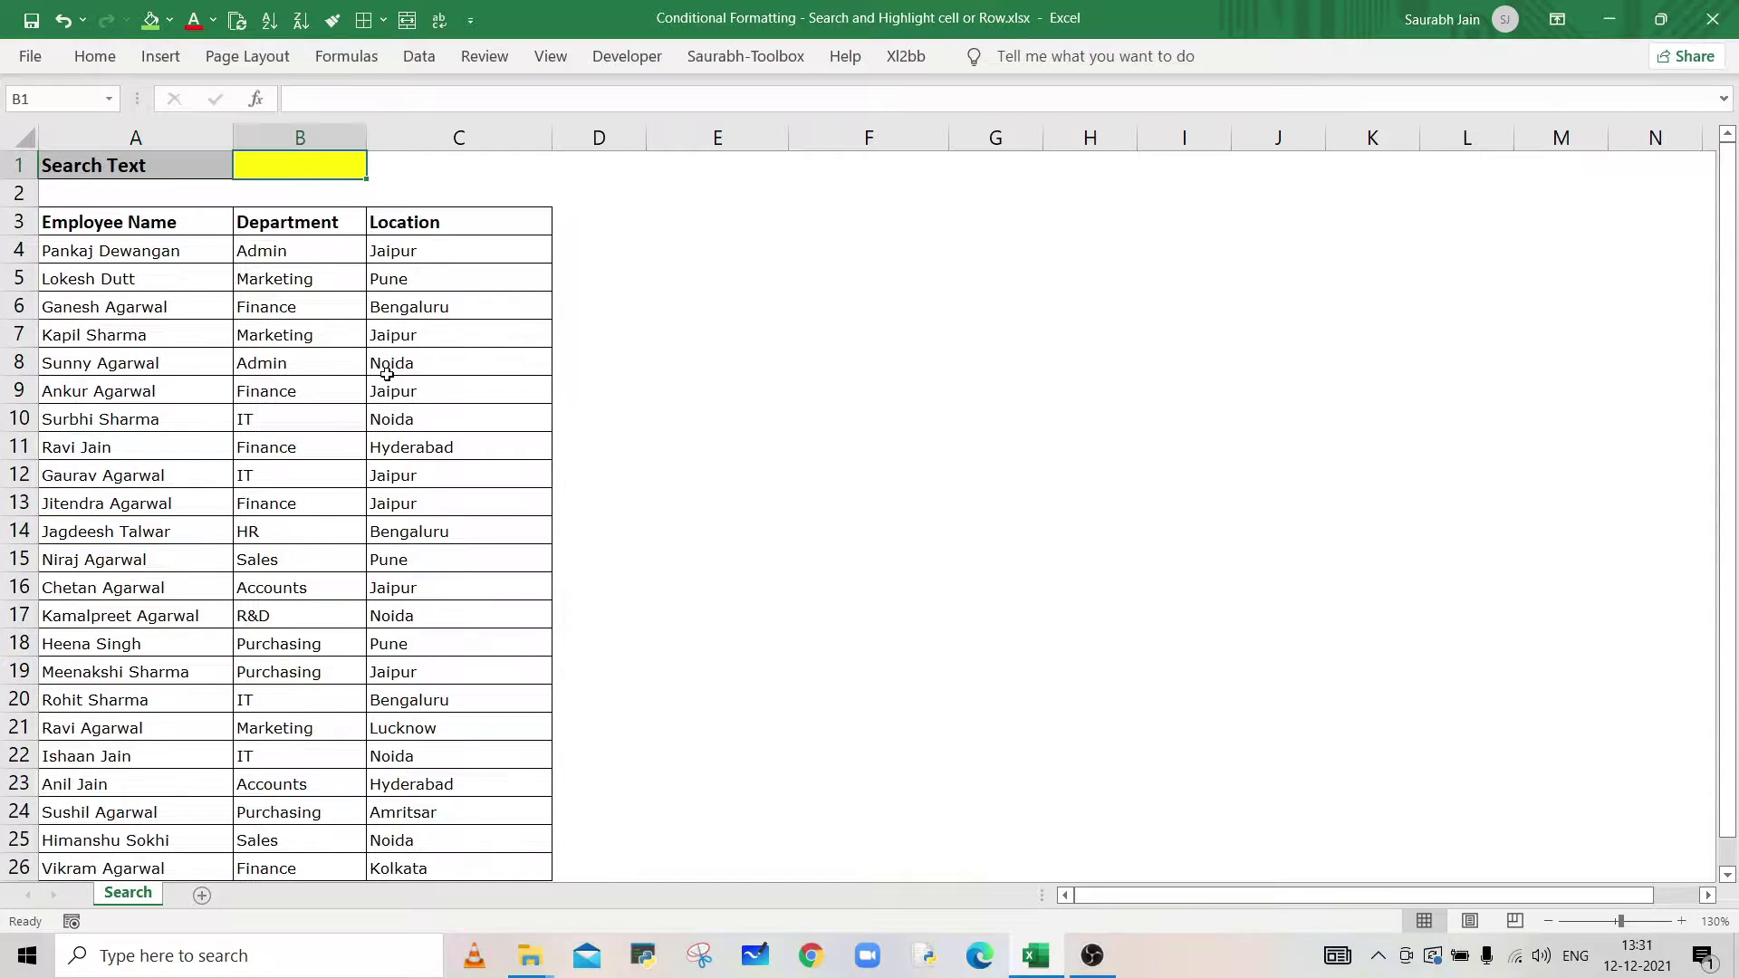
- Try the search texts Jaipur, Ganesh and Admin in B1, then reselect the empty B1
{"action": "type", "text": "Jaipur"}
{"action": "key", "text": "Return"}
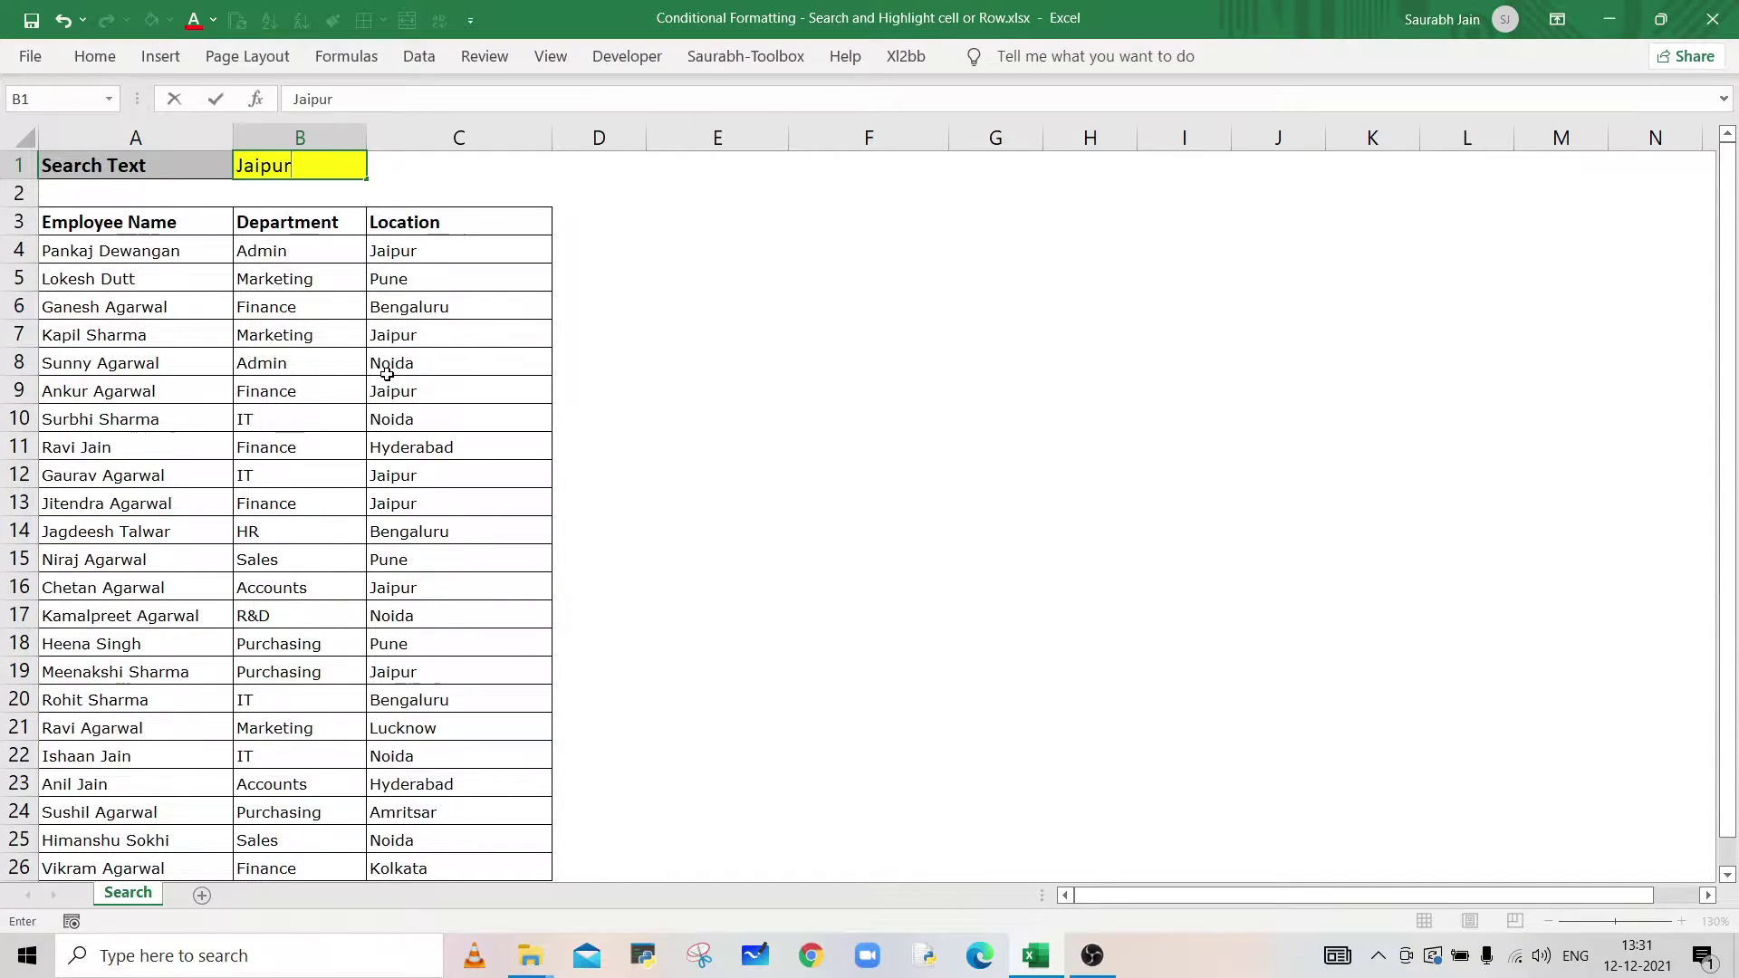
{"action": "left_click", "coordinate": [323, 171]}
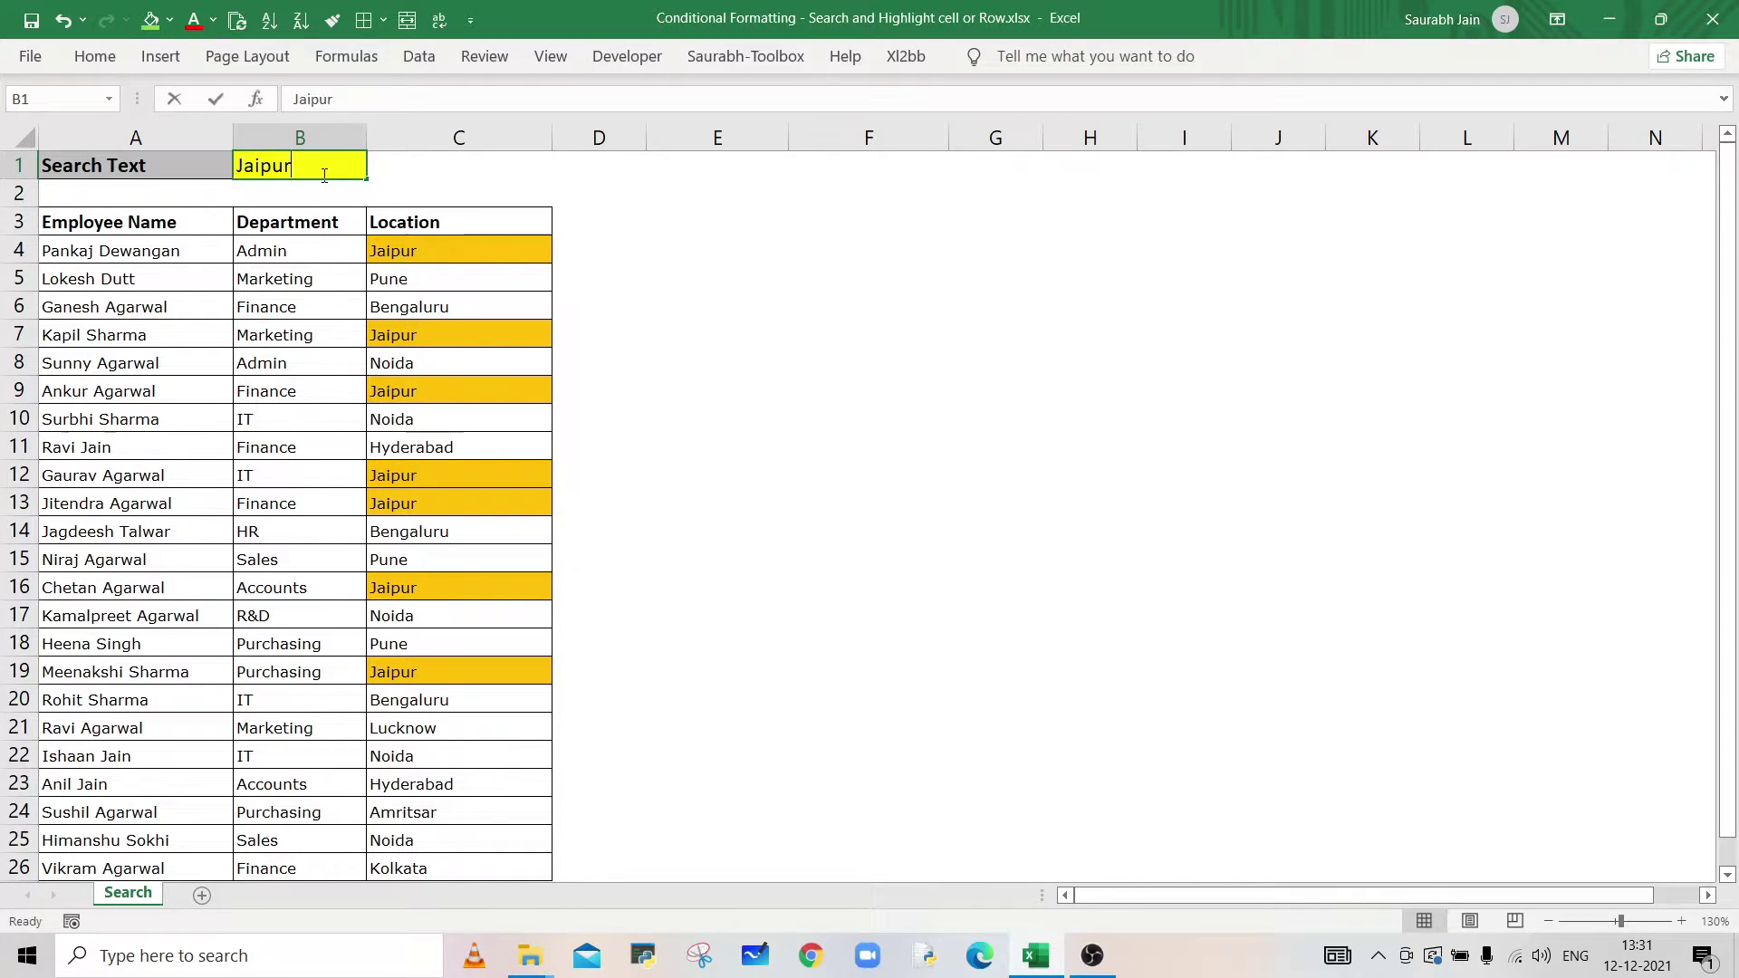
{"action": "type", "text": "Ganesh"}
{"action": "key", "text": "Return"}
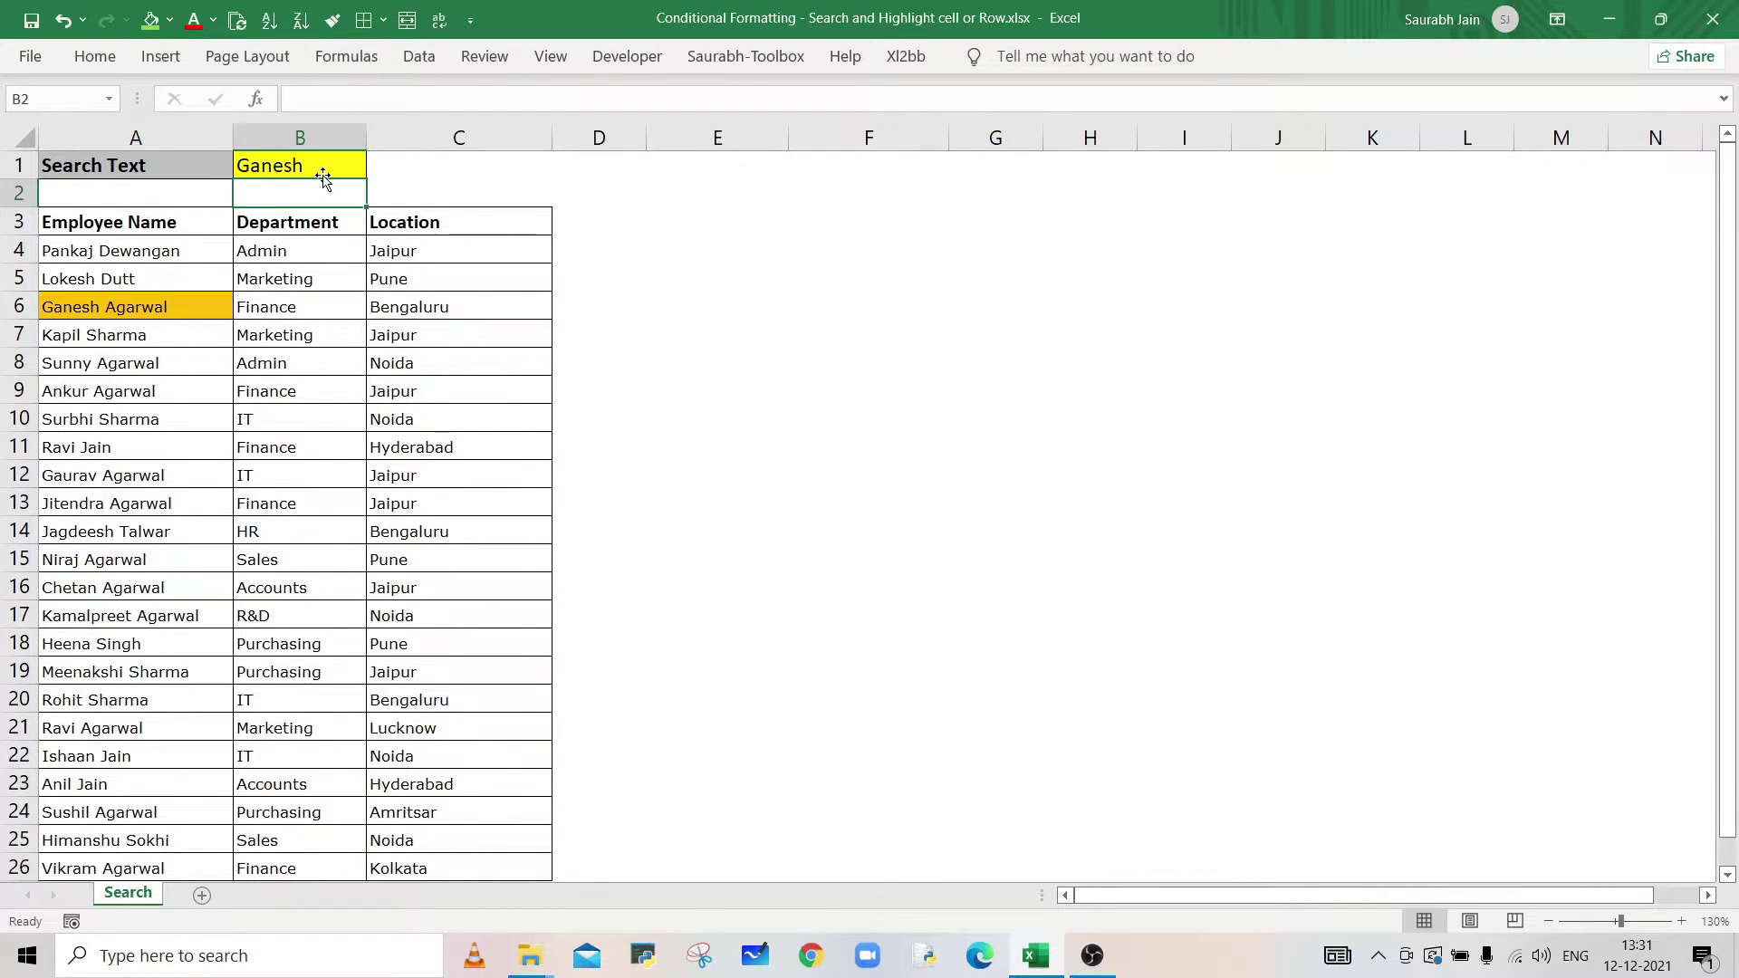
{"action": "left_click", "coordinate": [324, 172]}
{"action": "type", "text": "Admin"}
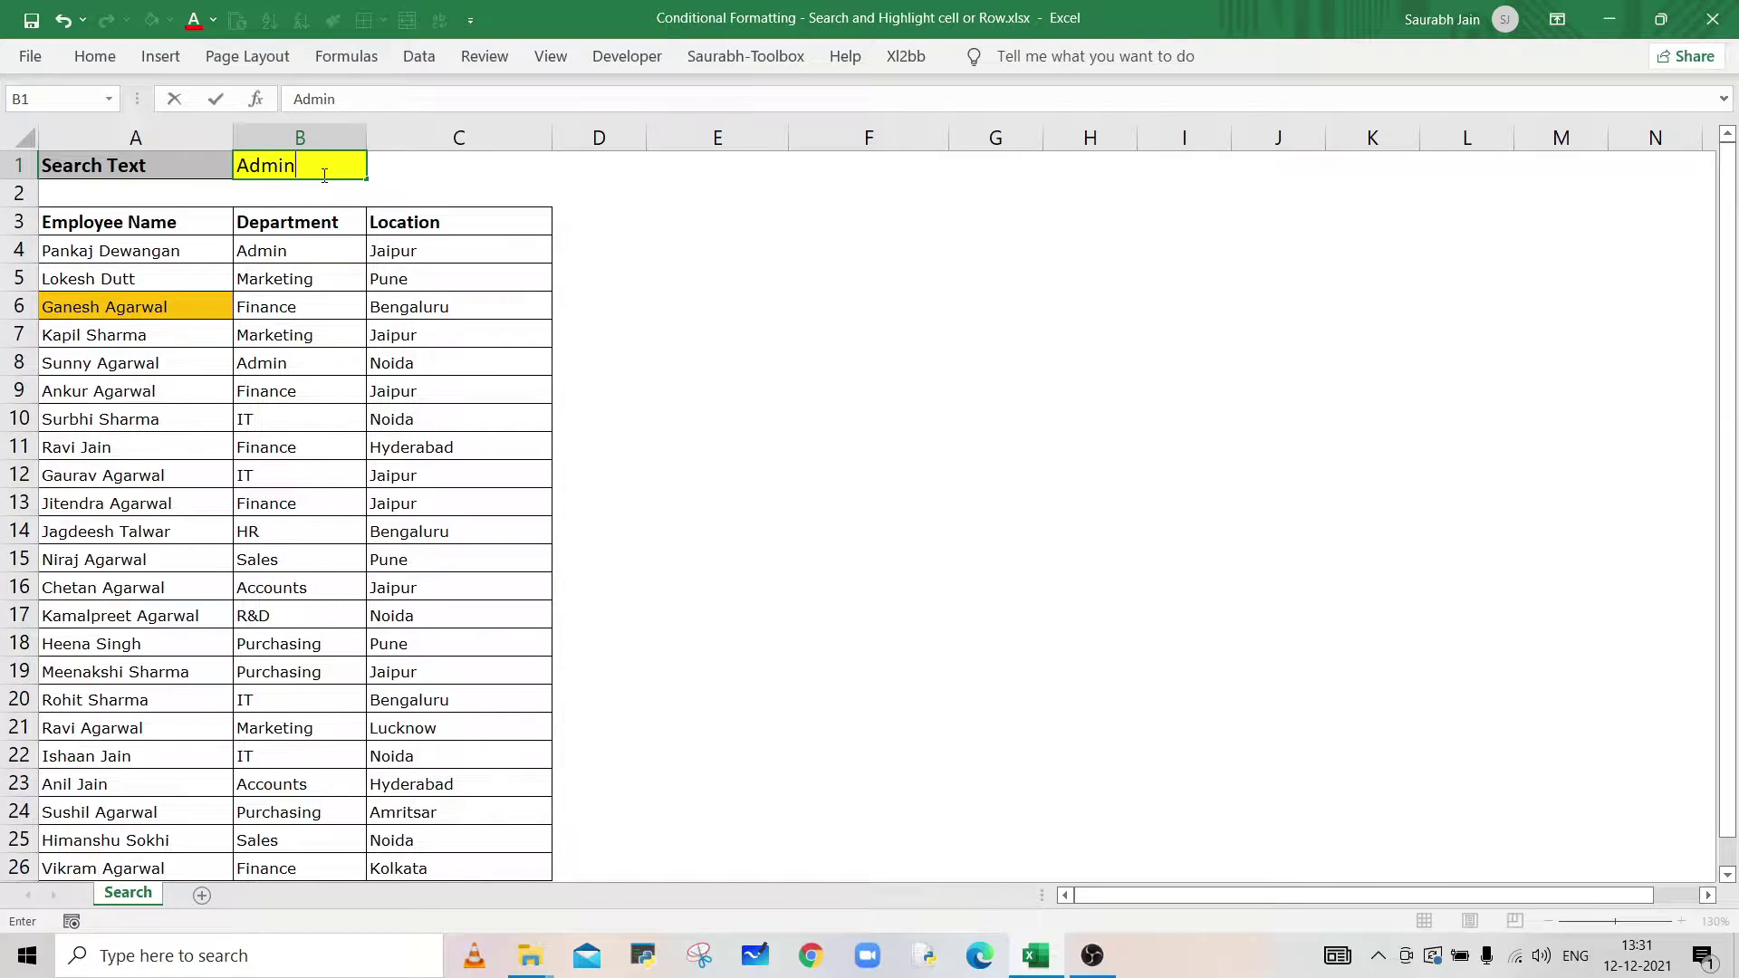
{"action": "key", "text": "Return"}
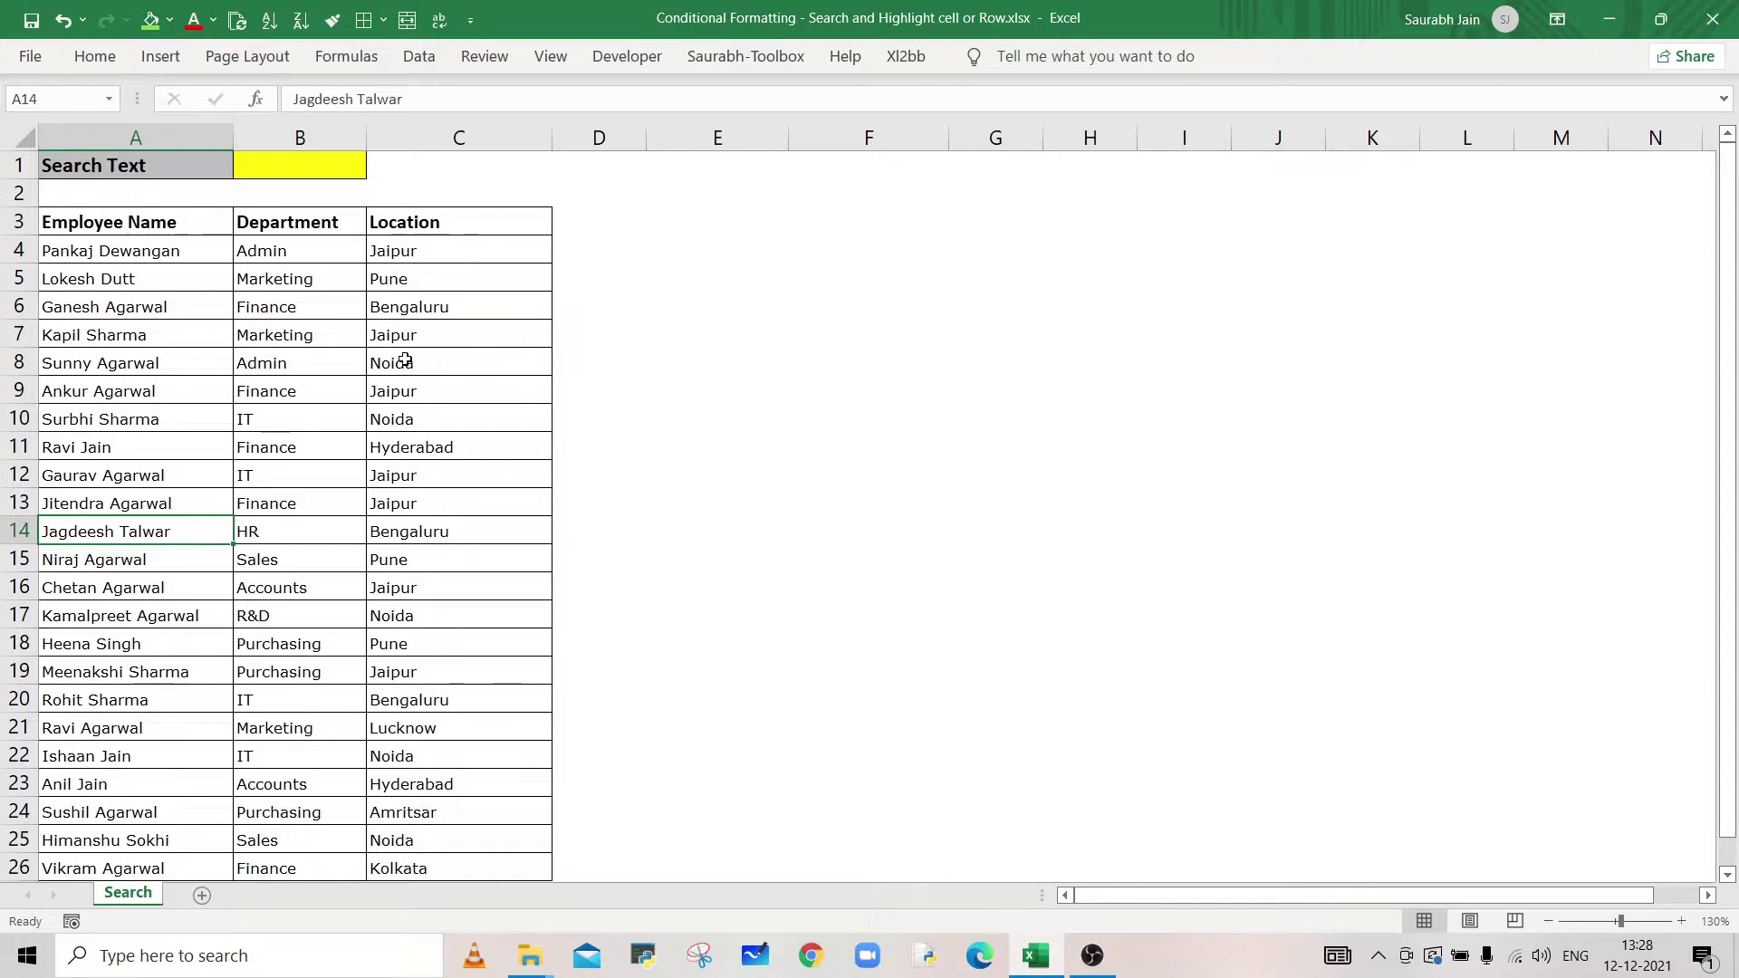
{"action": "left_click", "coordinate": [302, 170]}
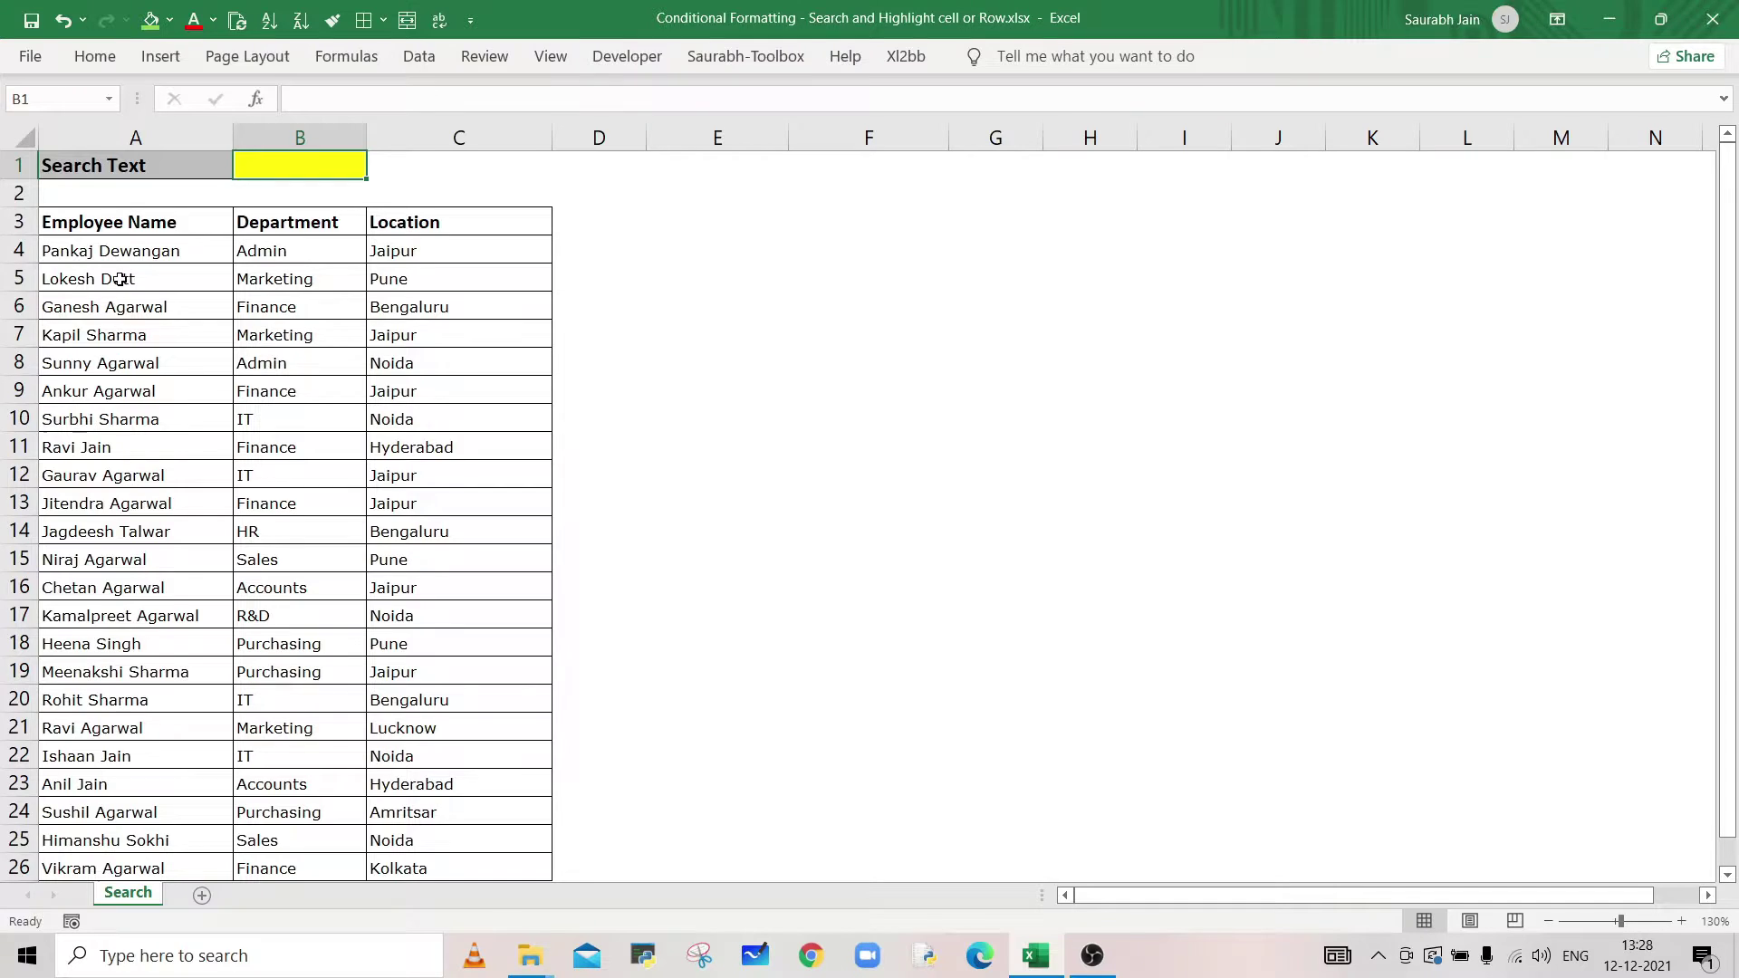
- Select the employee data A4:C26 and choose Conditional Formatting > New Rule
{"action": "left_click", "coordinate": [159, 255]}
{"action": "left_click_drag", "start_coordinate": [159, 255], "coordinate": [439, 865]}
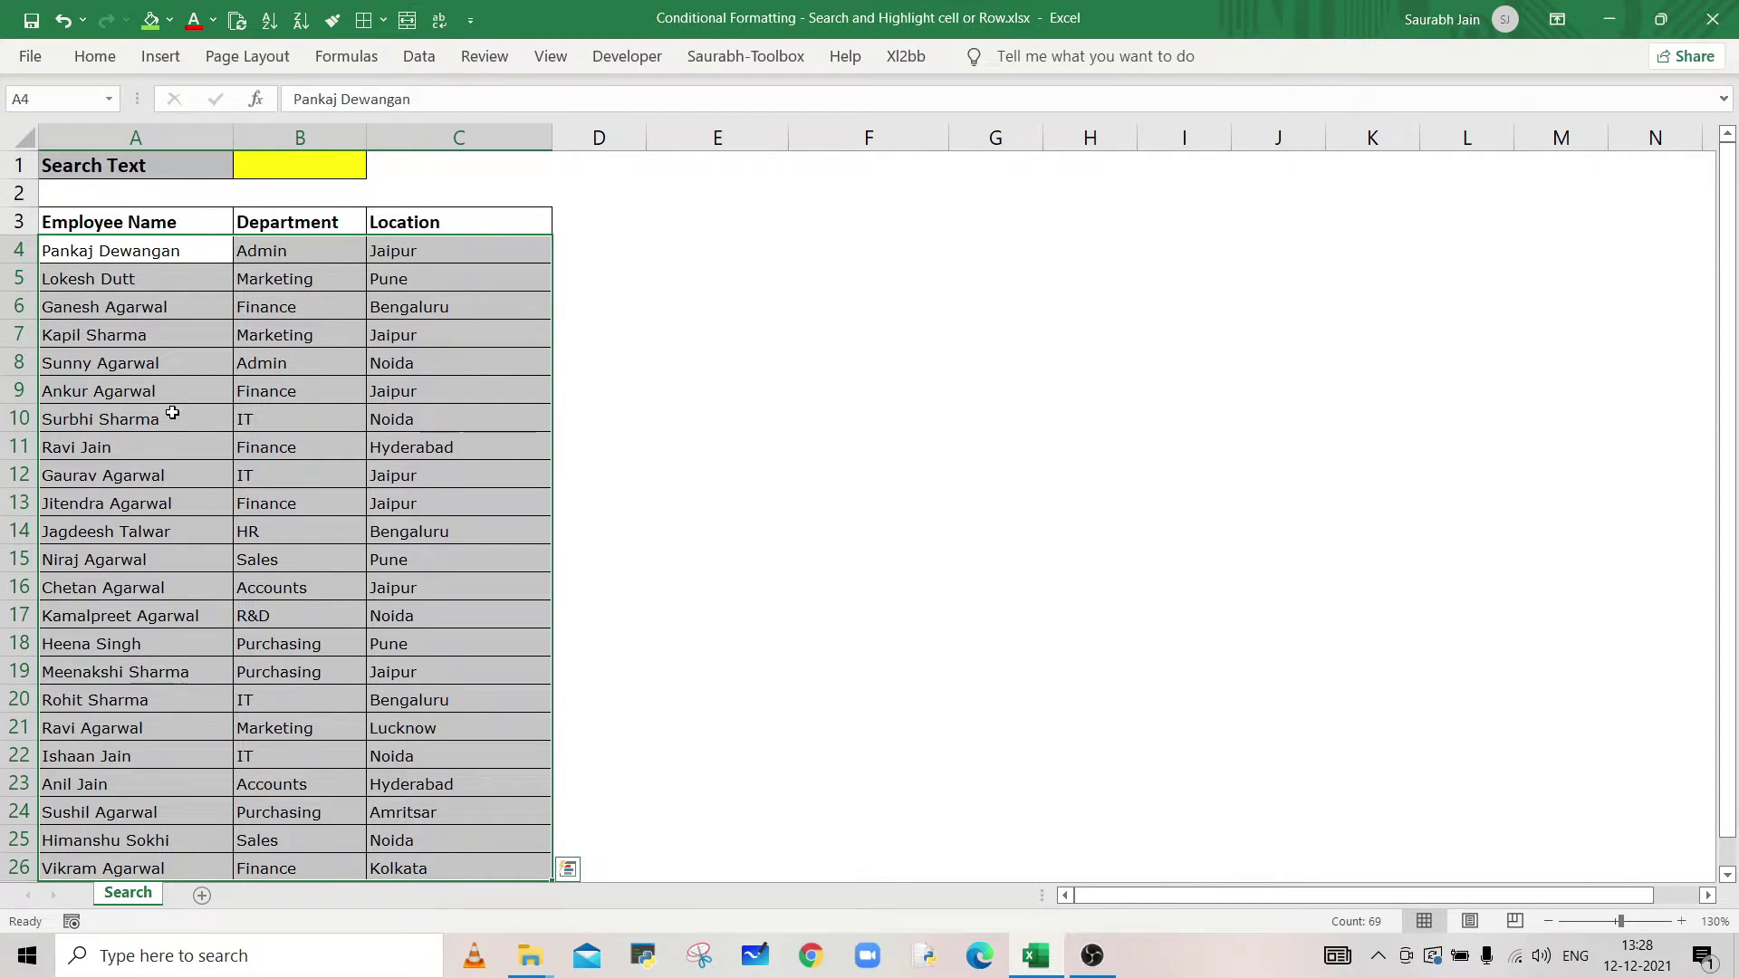
{"action": "left_click", "coordinate": [103, 62]}
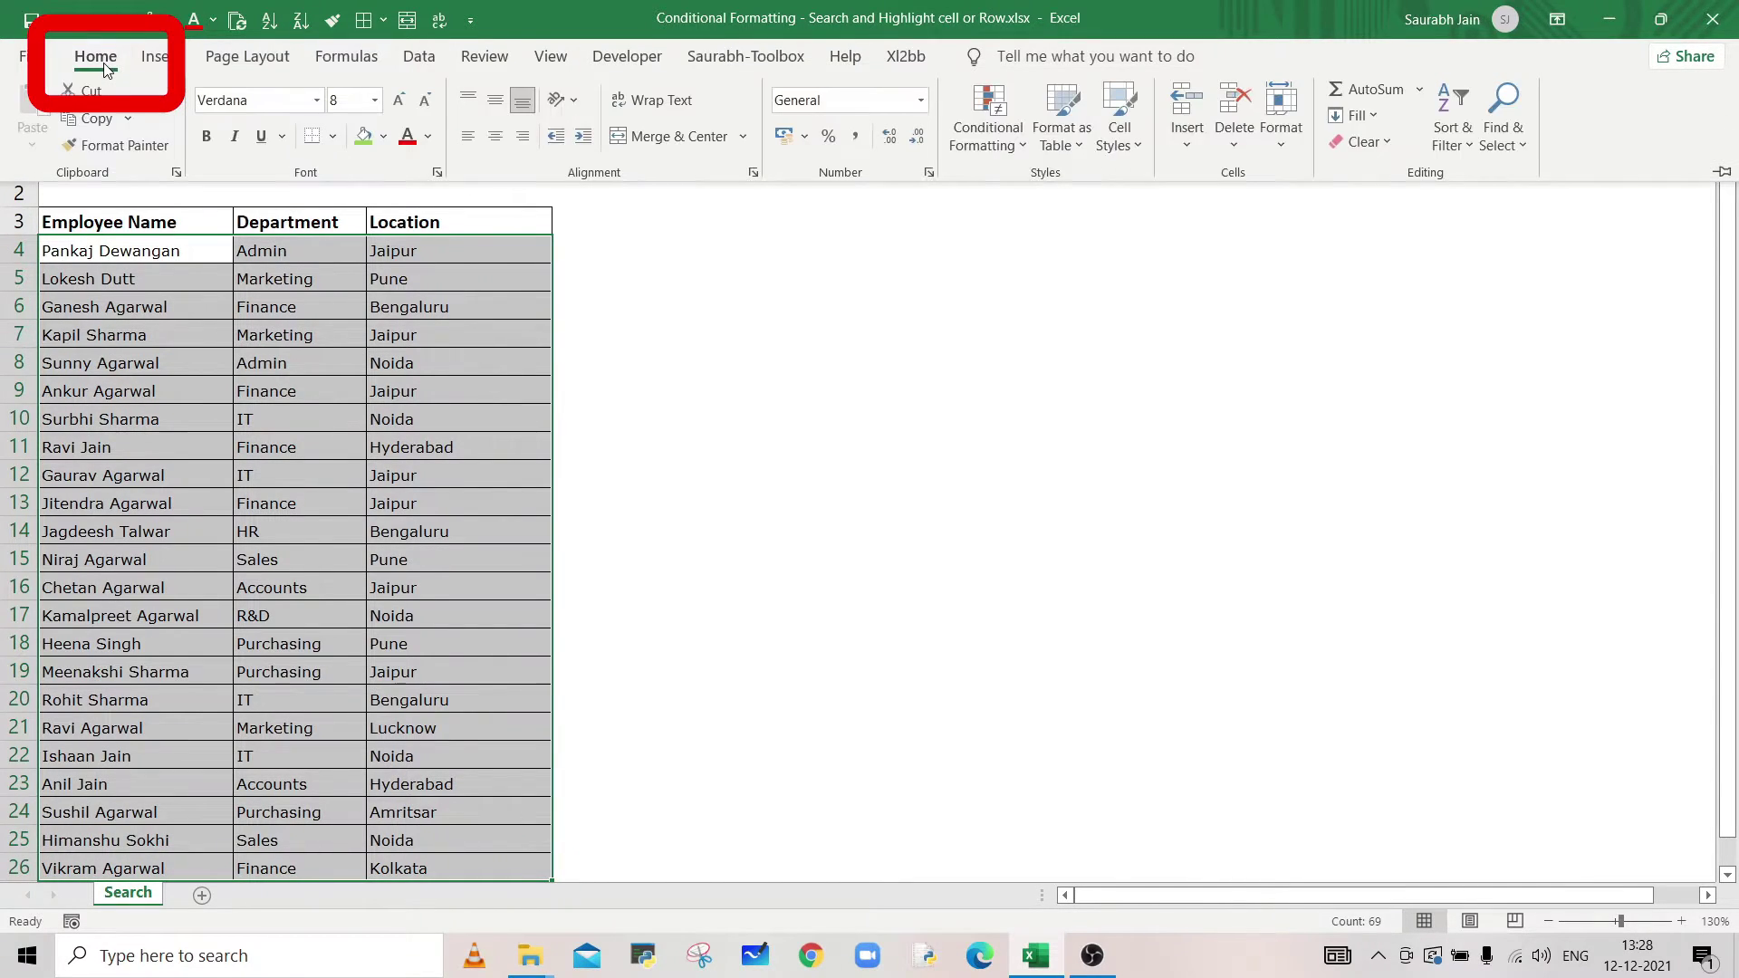
{"action": "left_click", "coordinate": [1020, 152]}
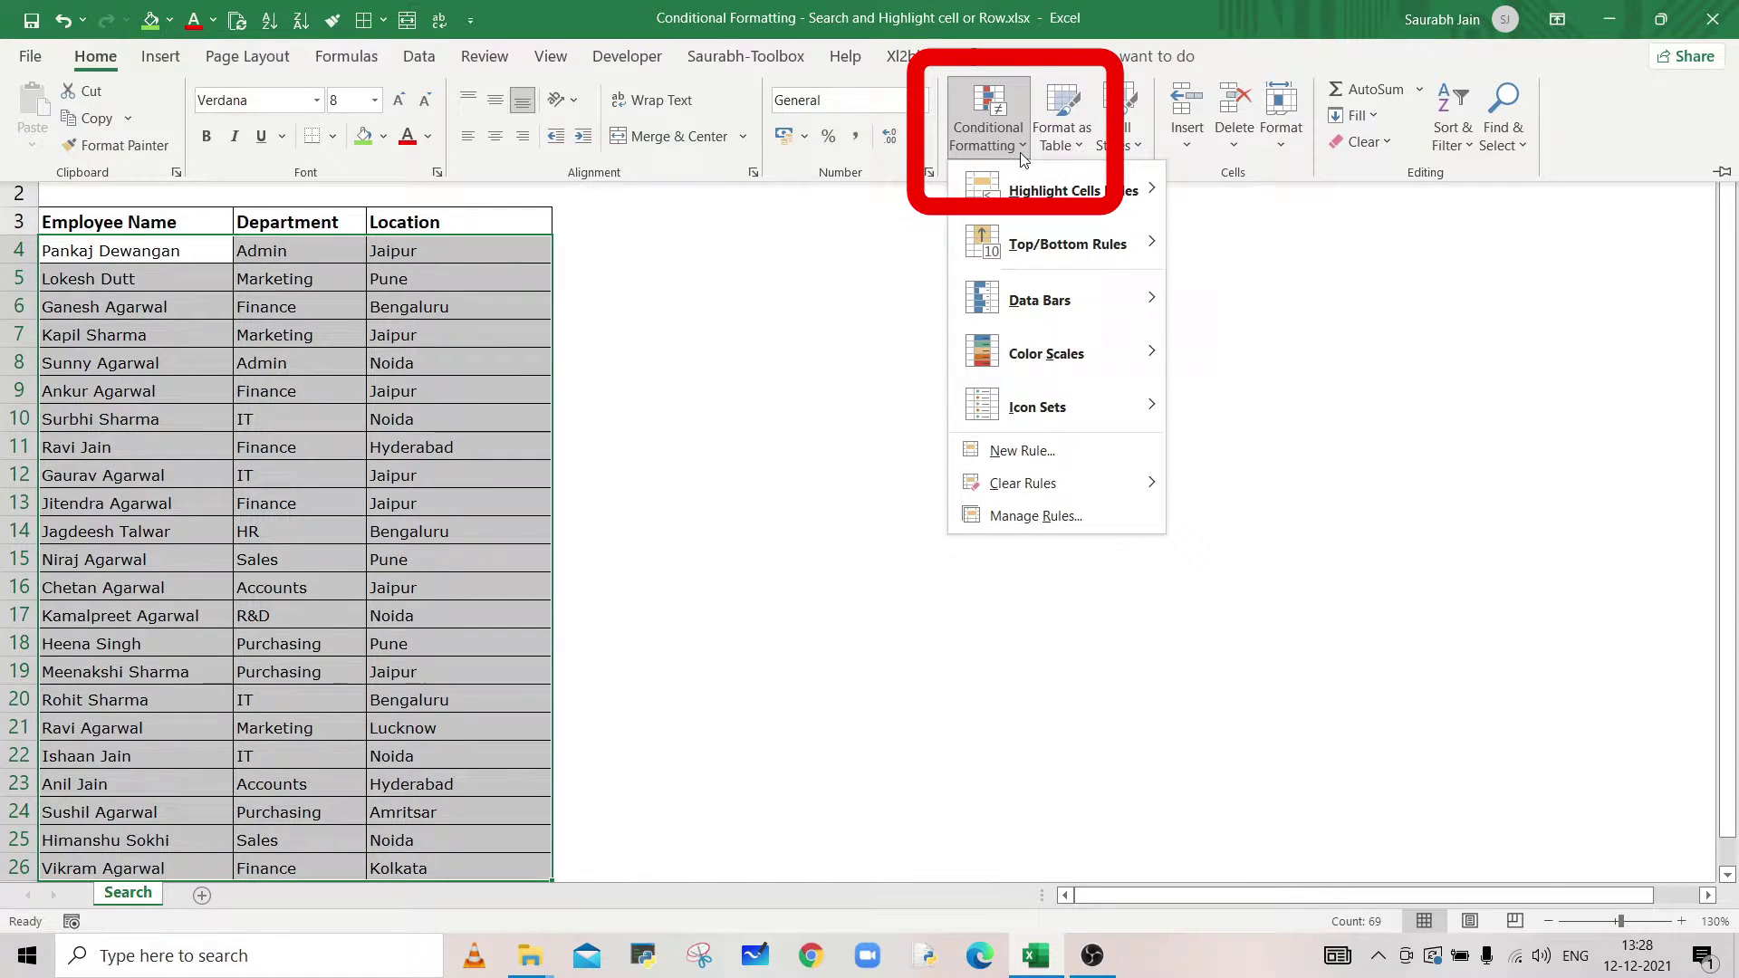
{"action": "left_click", "coordinate": [1003, 451]}
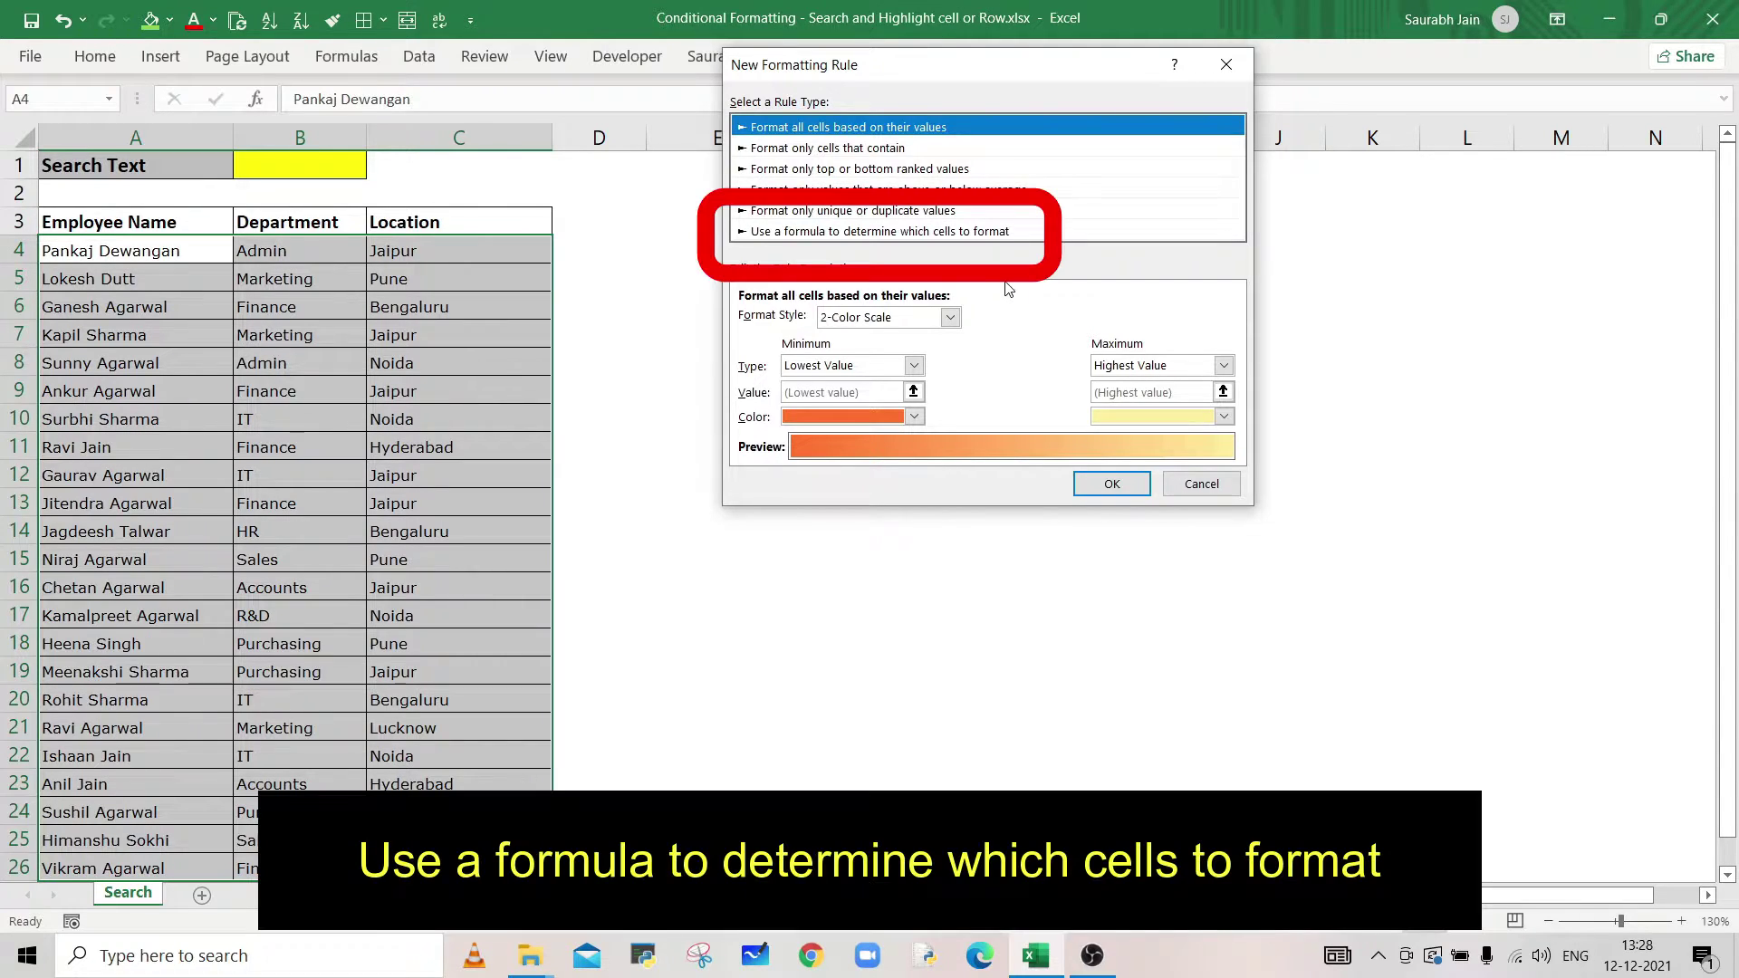
- Choose 'Use a formula to determine which cells to format' and enter =AND($B$1<>"",ISNUMBER(SEARCH($B$1, so far
{"action": "left_click", "coordinate": [884, 234]}
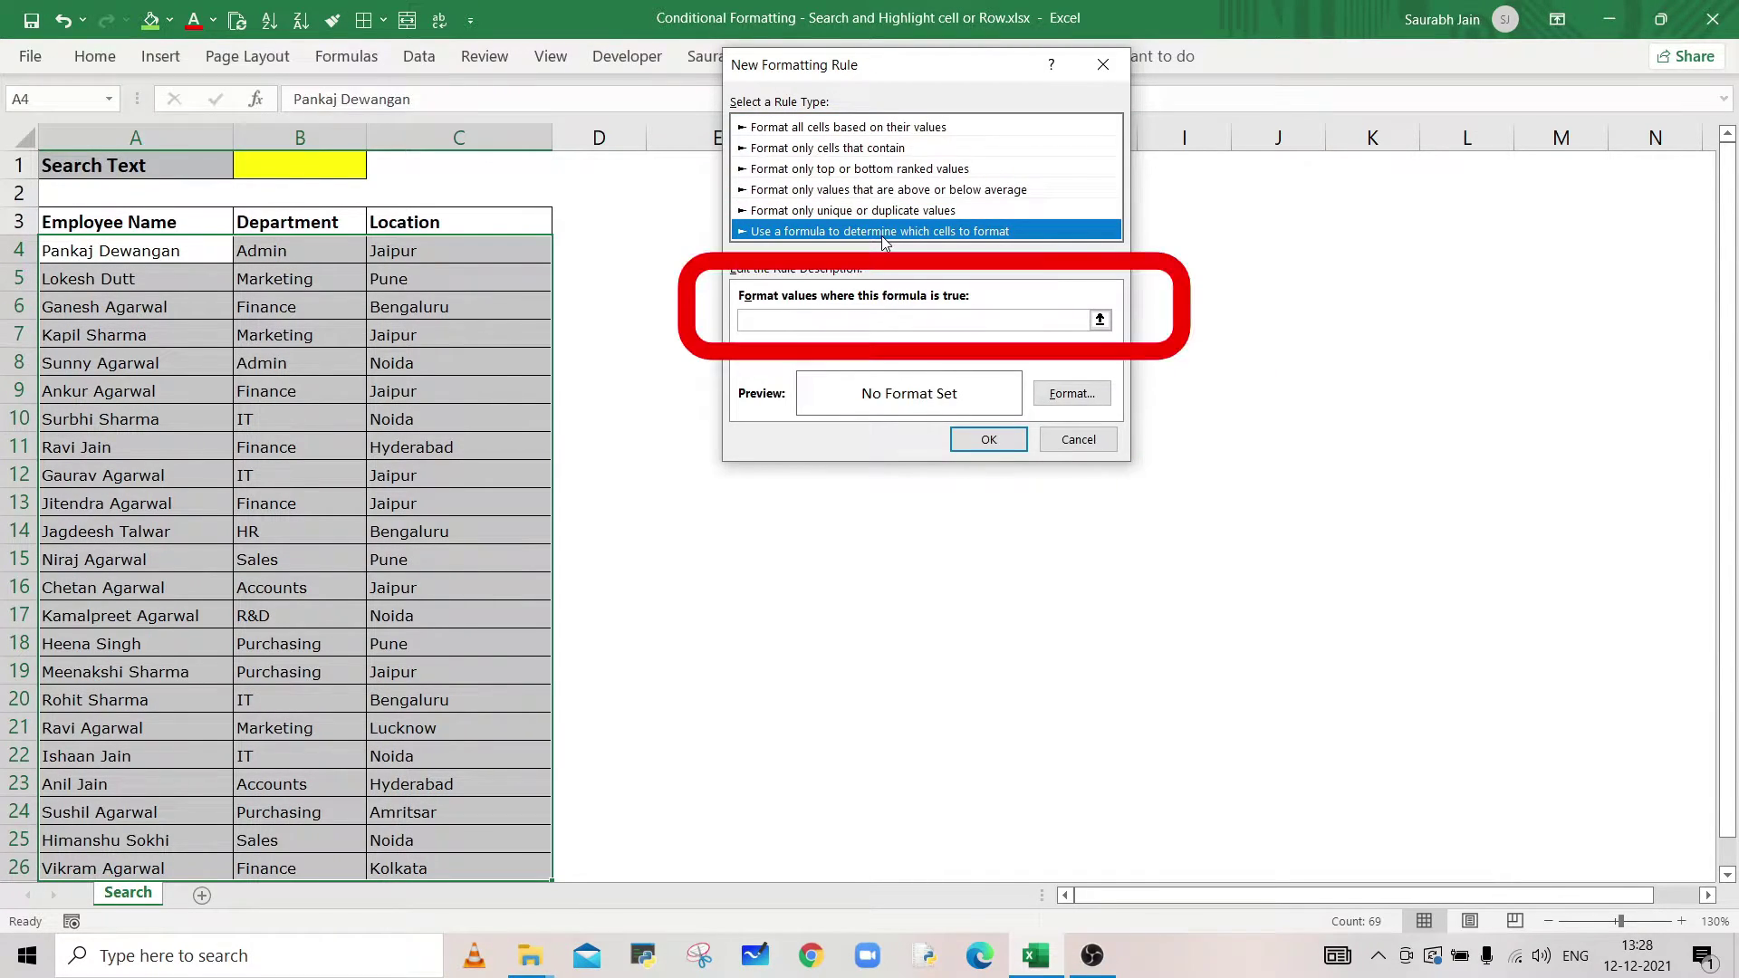
{"action": "left_click", "coordinate": [884, 320]}
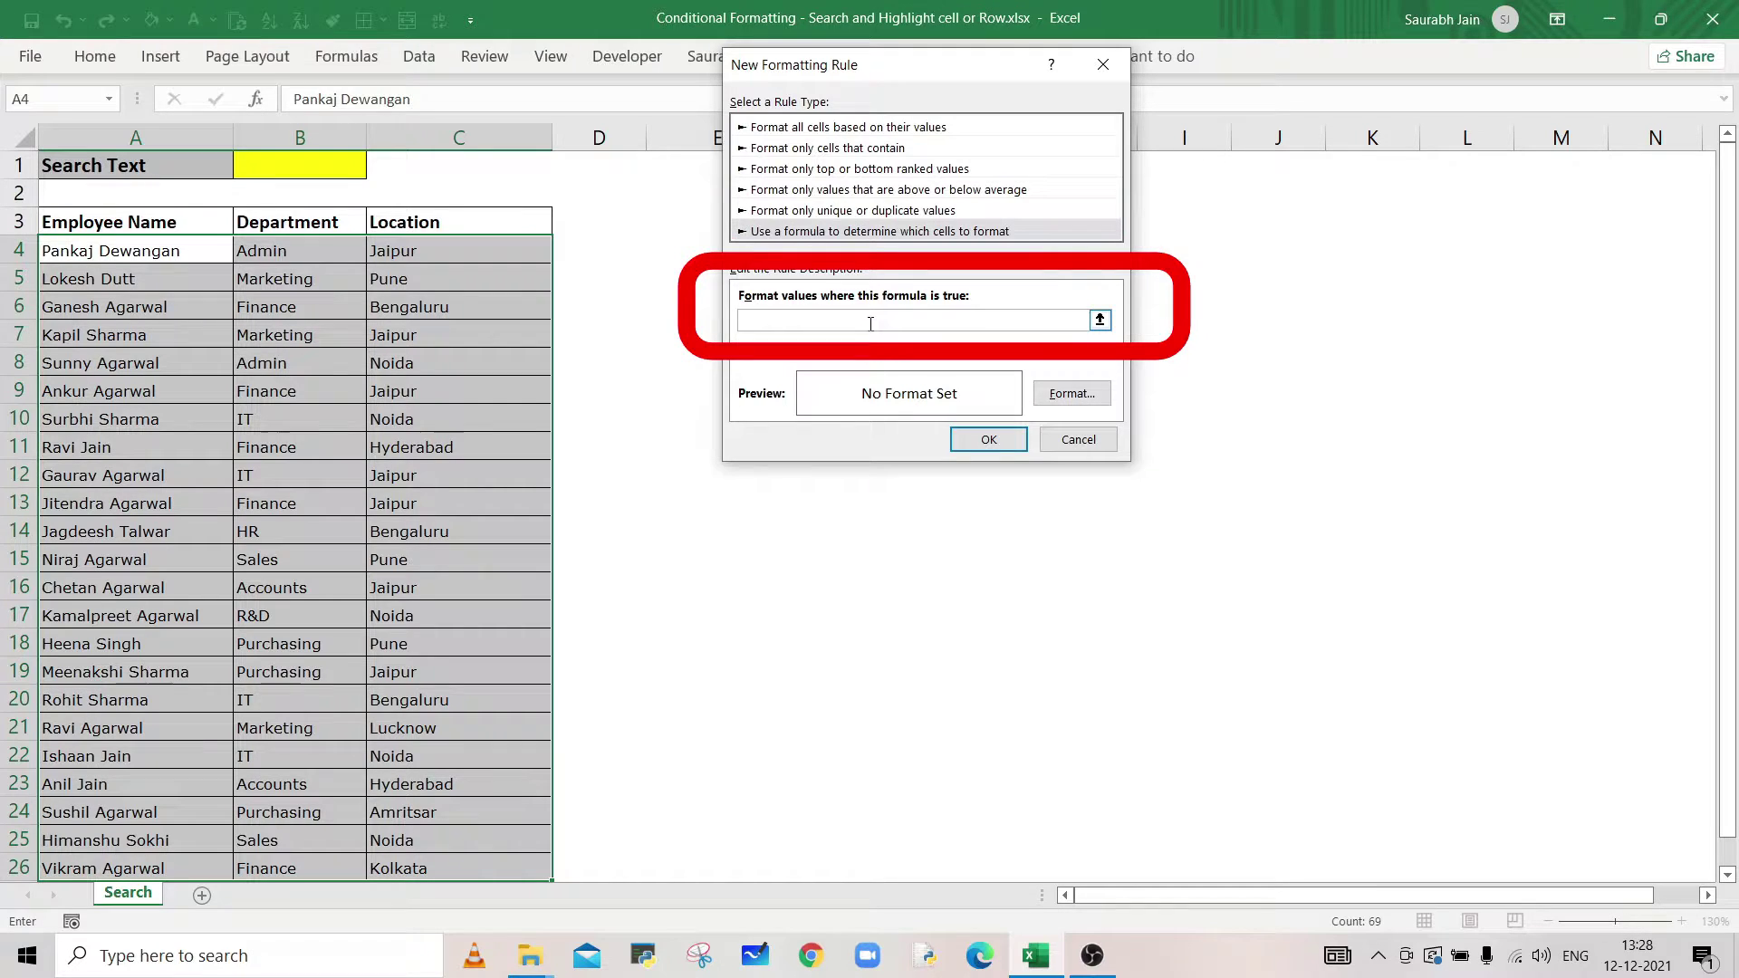
{"action": "type", "text": "=AND"}
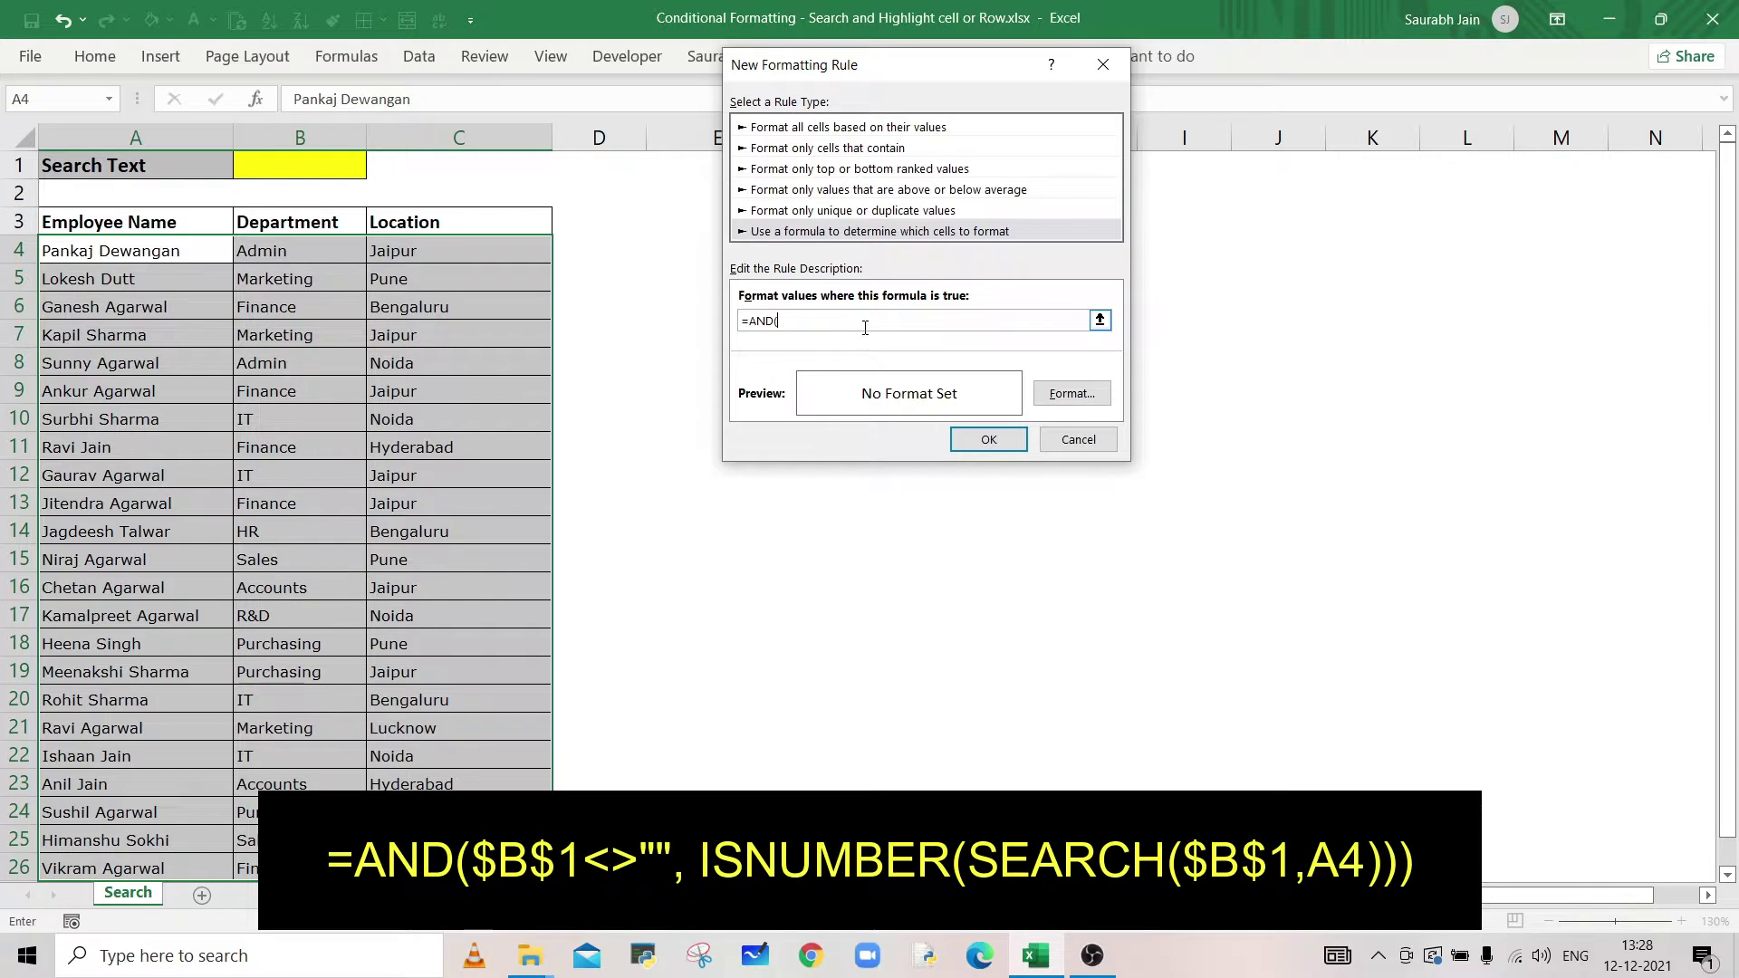
{"action": "type", "text": "("}
{"action": "left_click", "coordinate": [331, 163]}
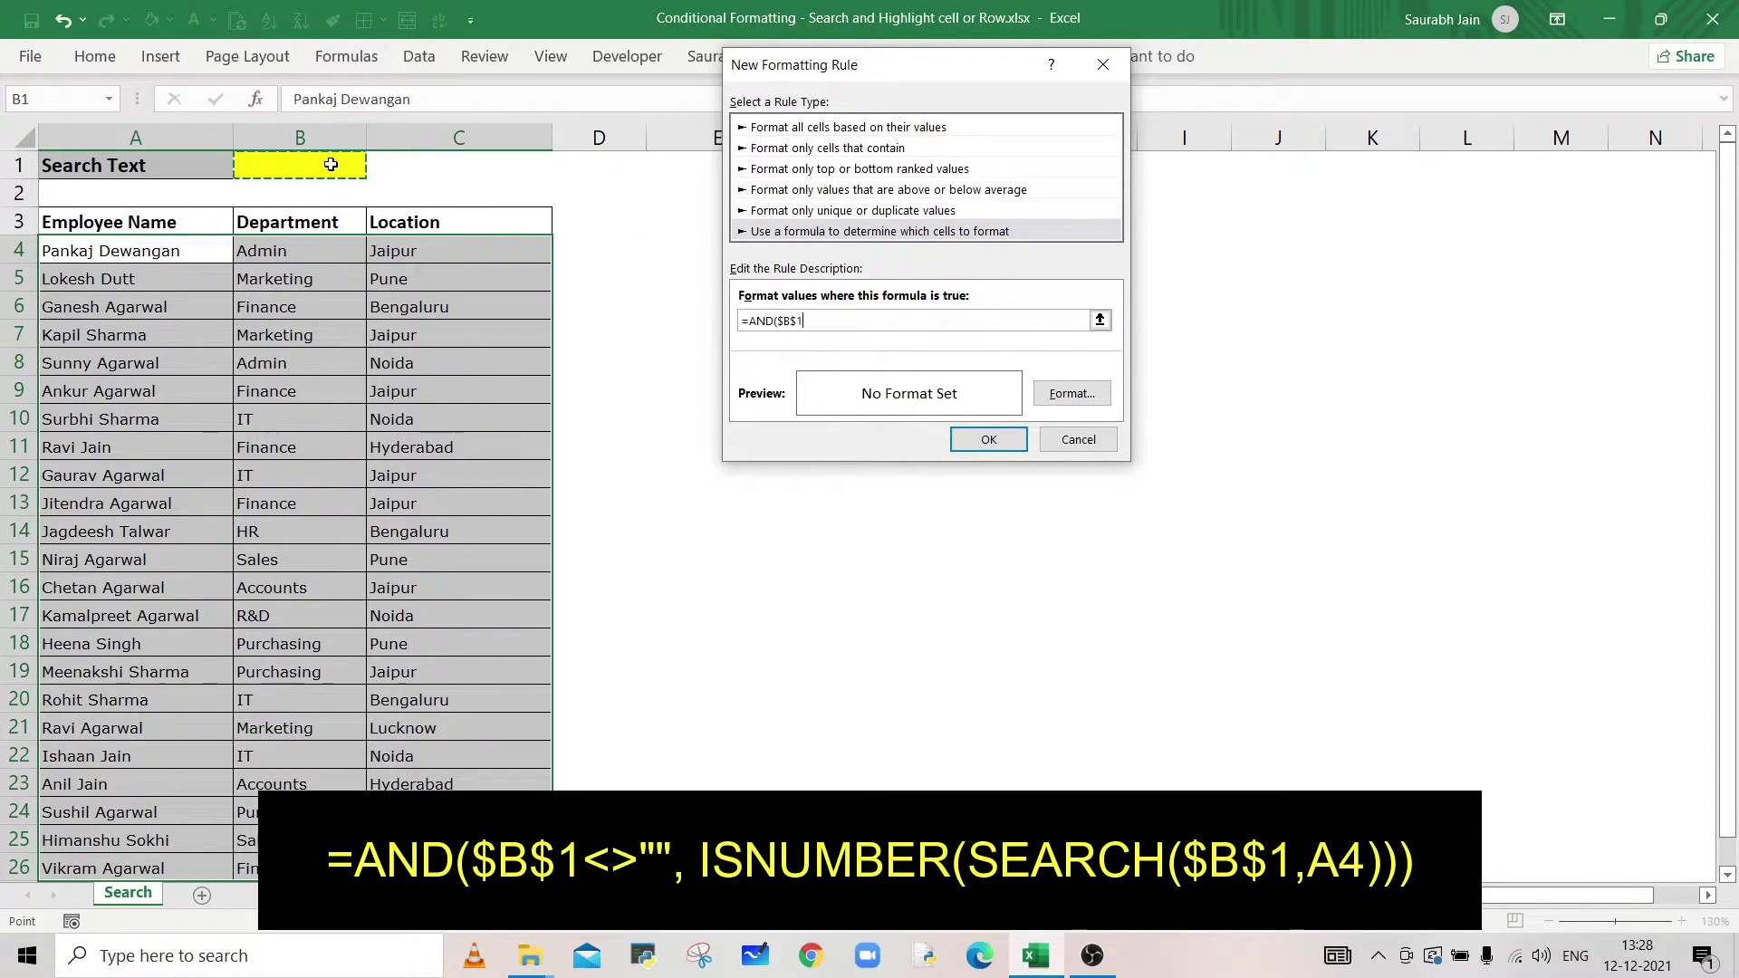
{"action": "type", "text": "<>\"\",ISNU"}
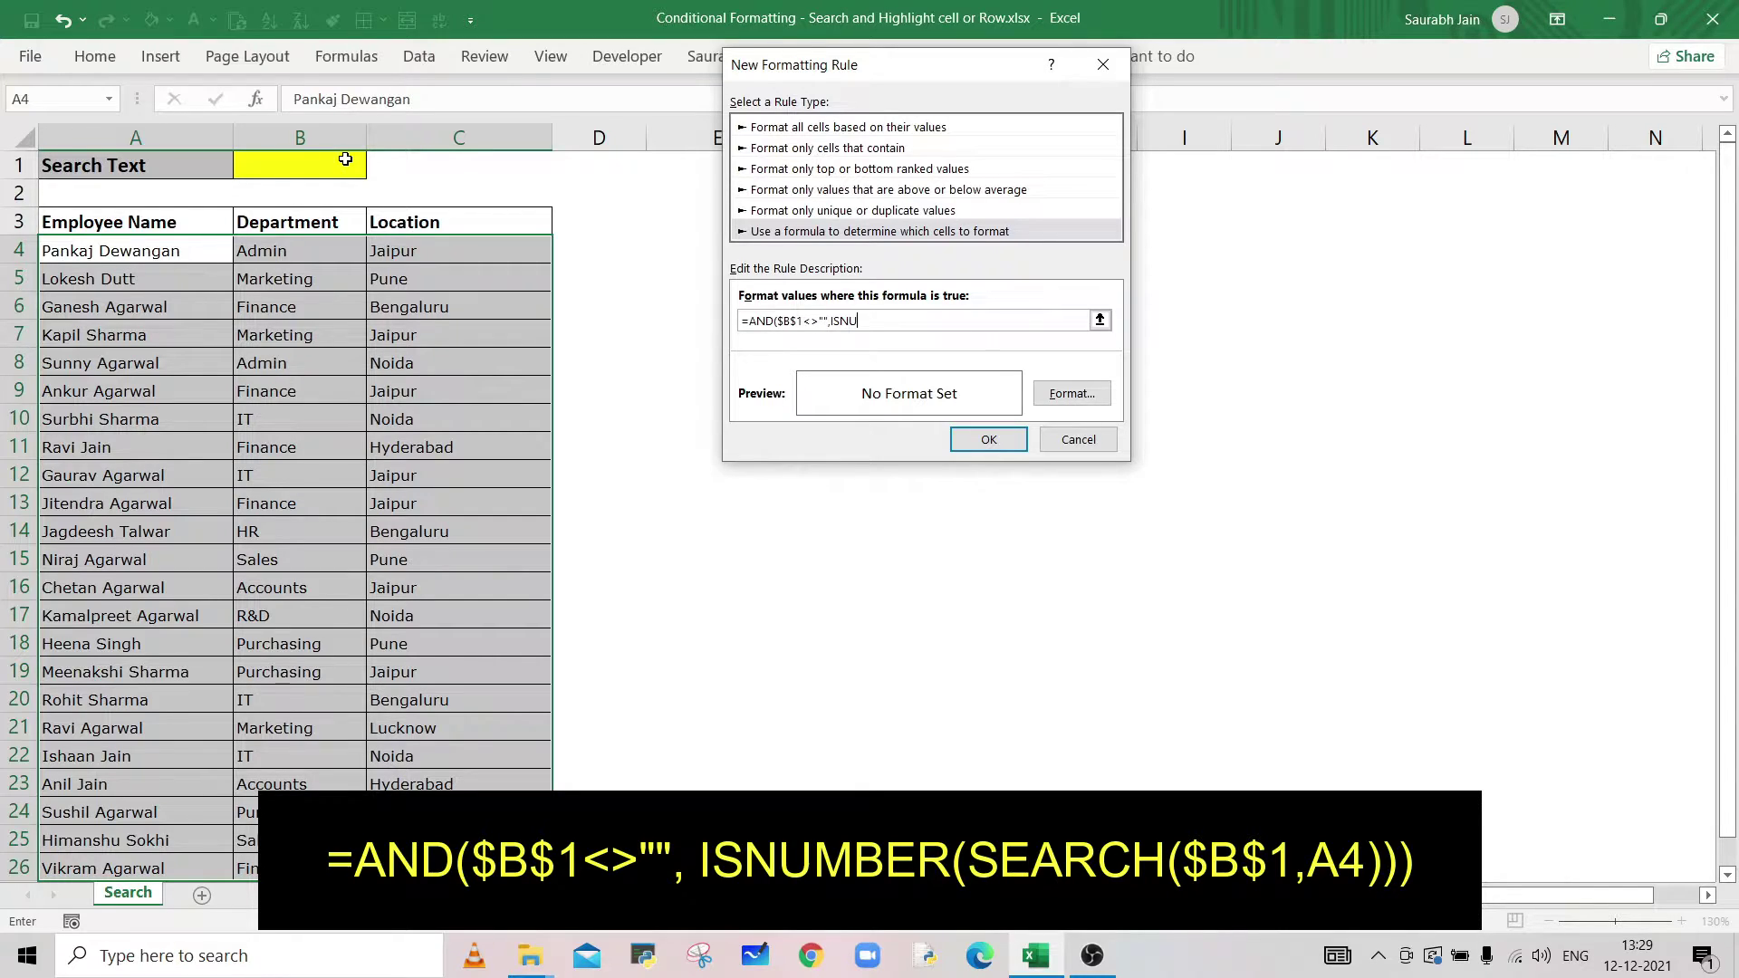
{"action": "type", "text": "ER(SEARCH("}
{"action": "left_click", "coordinate": [345, 159]}
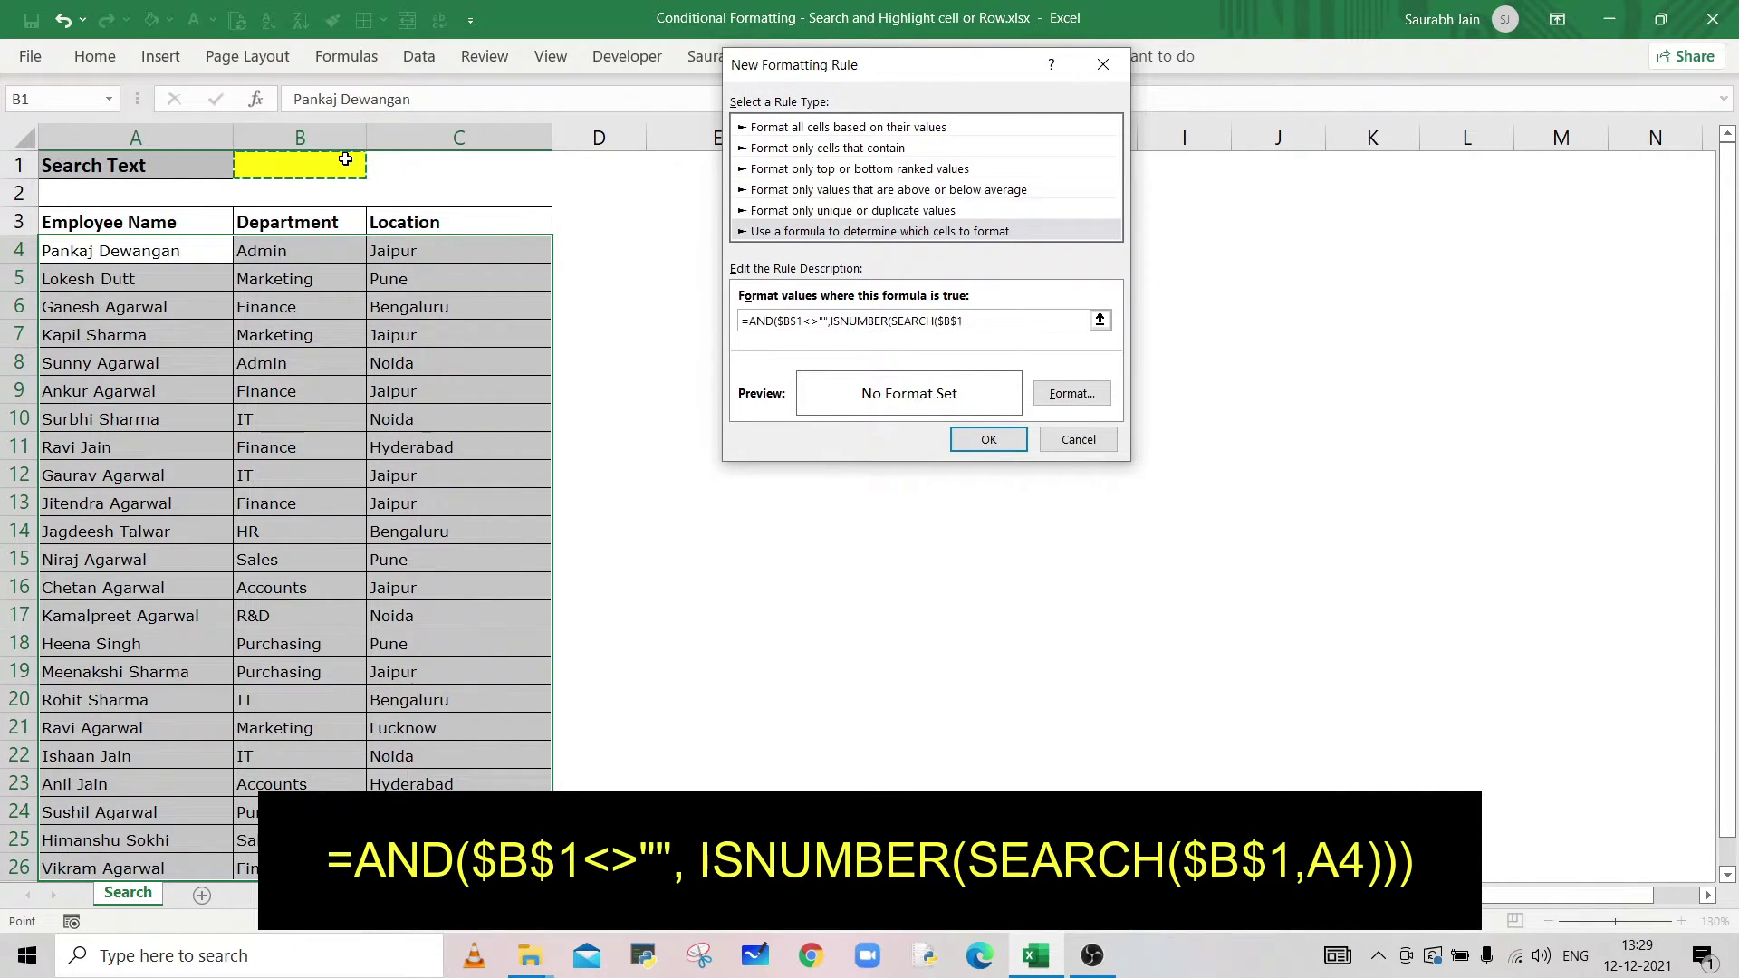
{"action": "type", "text": ","}
- Add relative A4 and close with ))) to finish =AND($B$1<>"",ISNUMBER(SEARCH($B$1,A4)))
{"action": "left_click", "coordinate": [181, 249]}
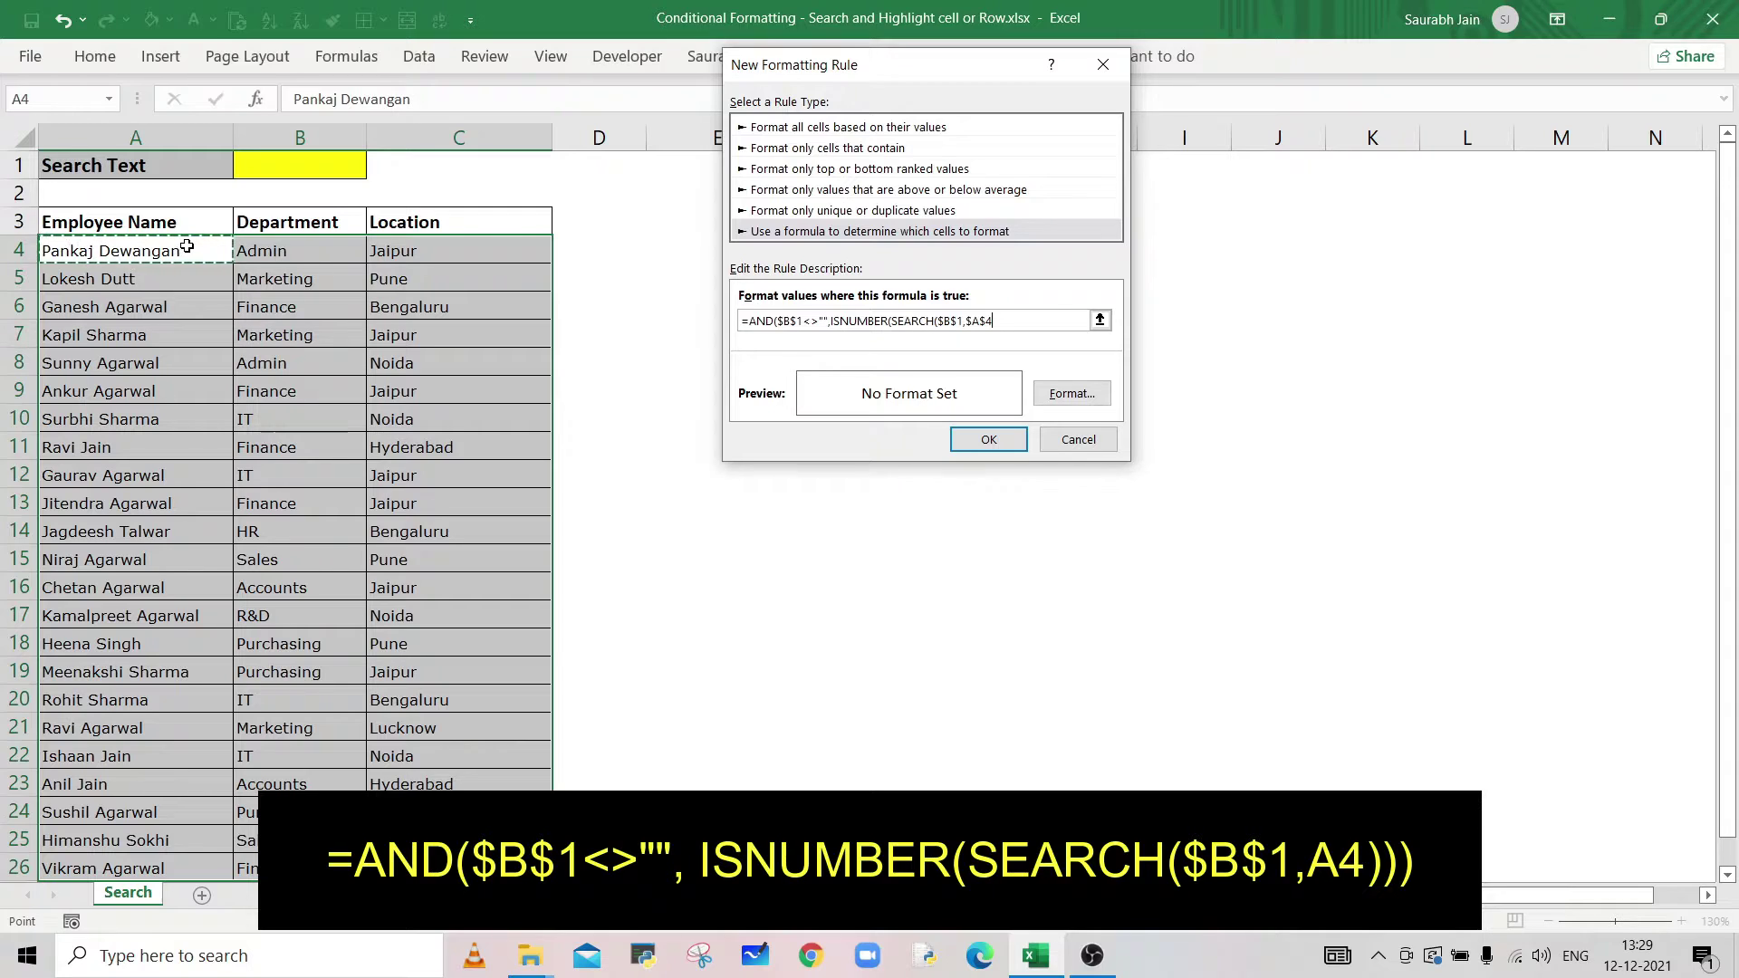
{"action": "key", "text": "F4"}
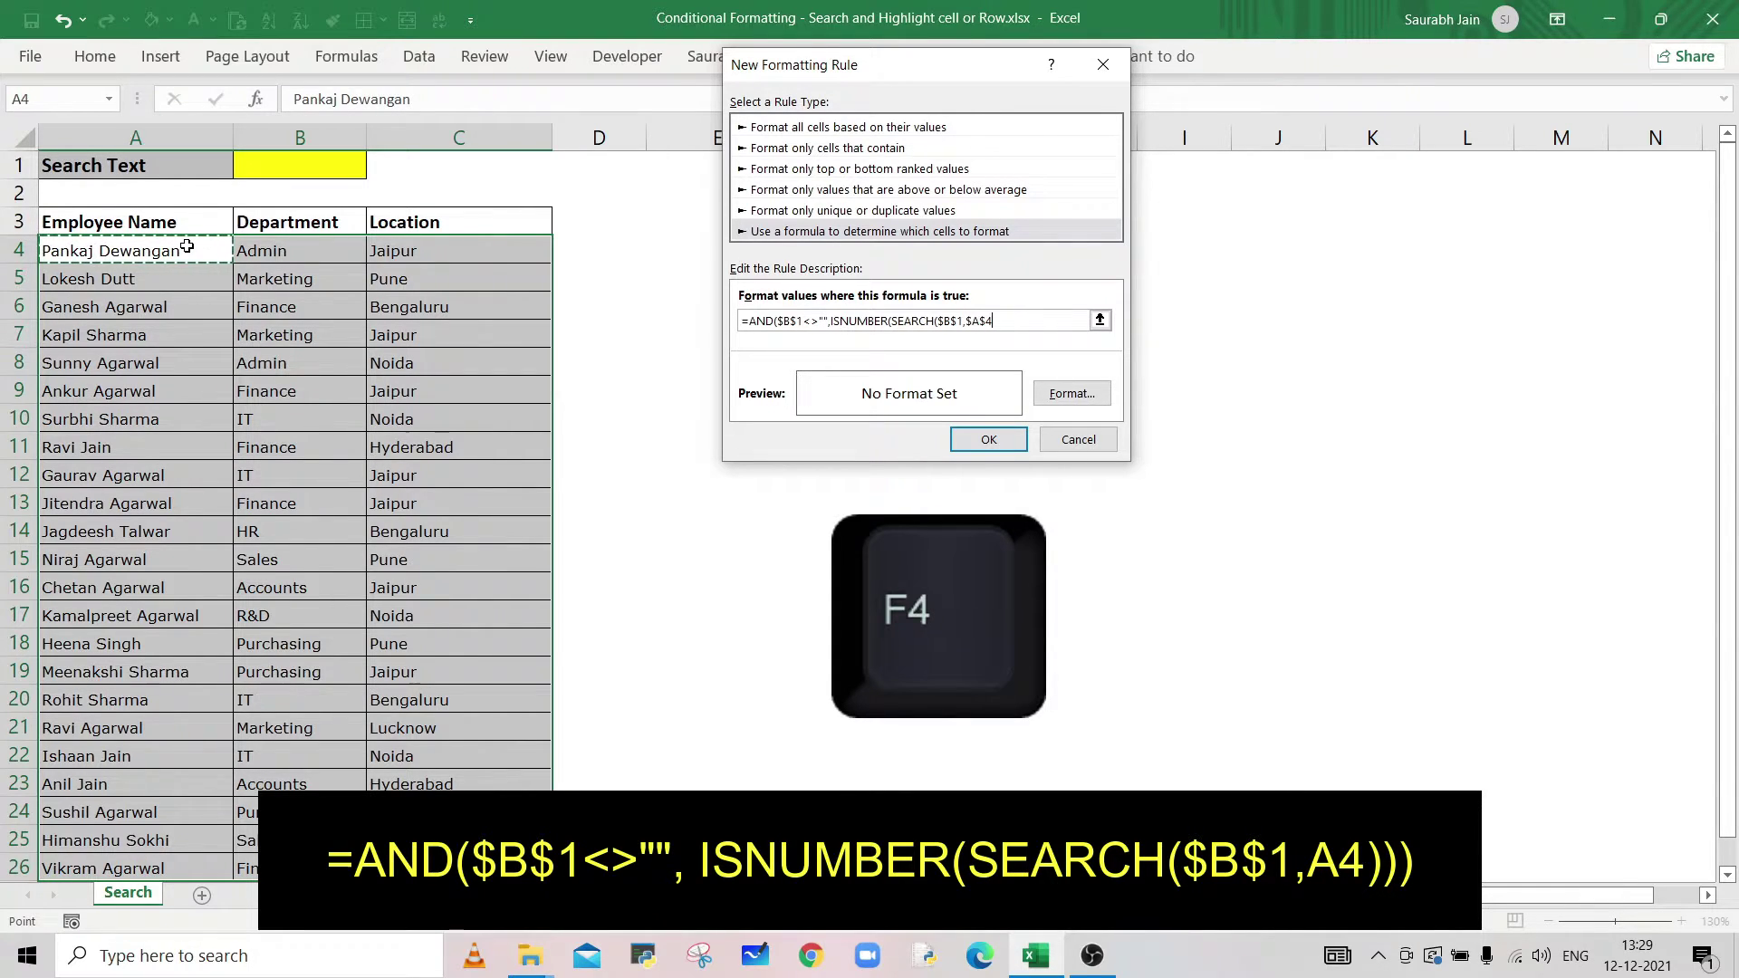
{"action": "key", "text": "F4"}
{"action": "key", "text": "F4"}
{"action": "key", "text": "F4"}
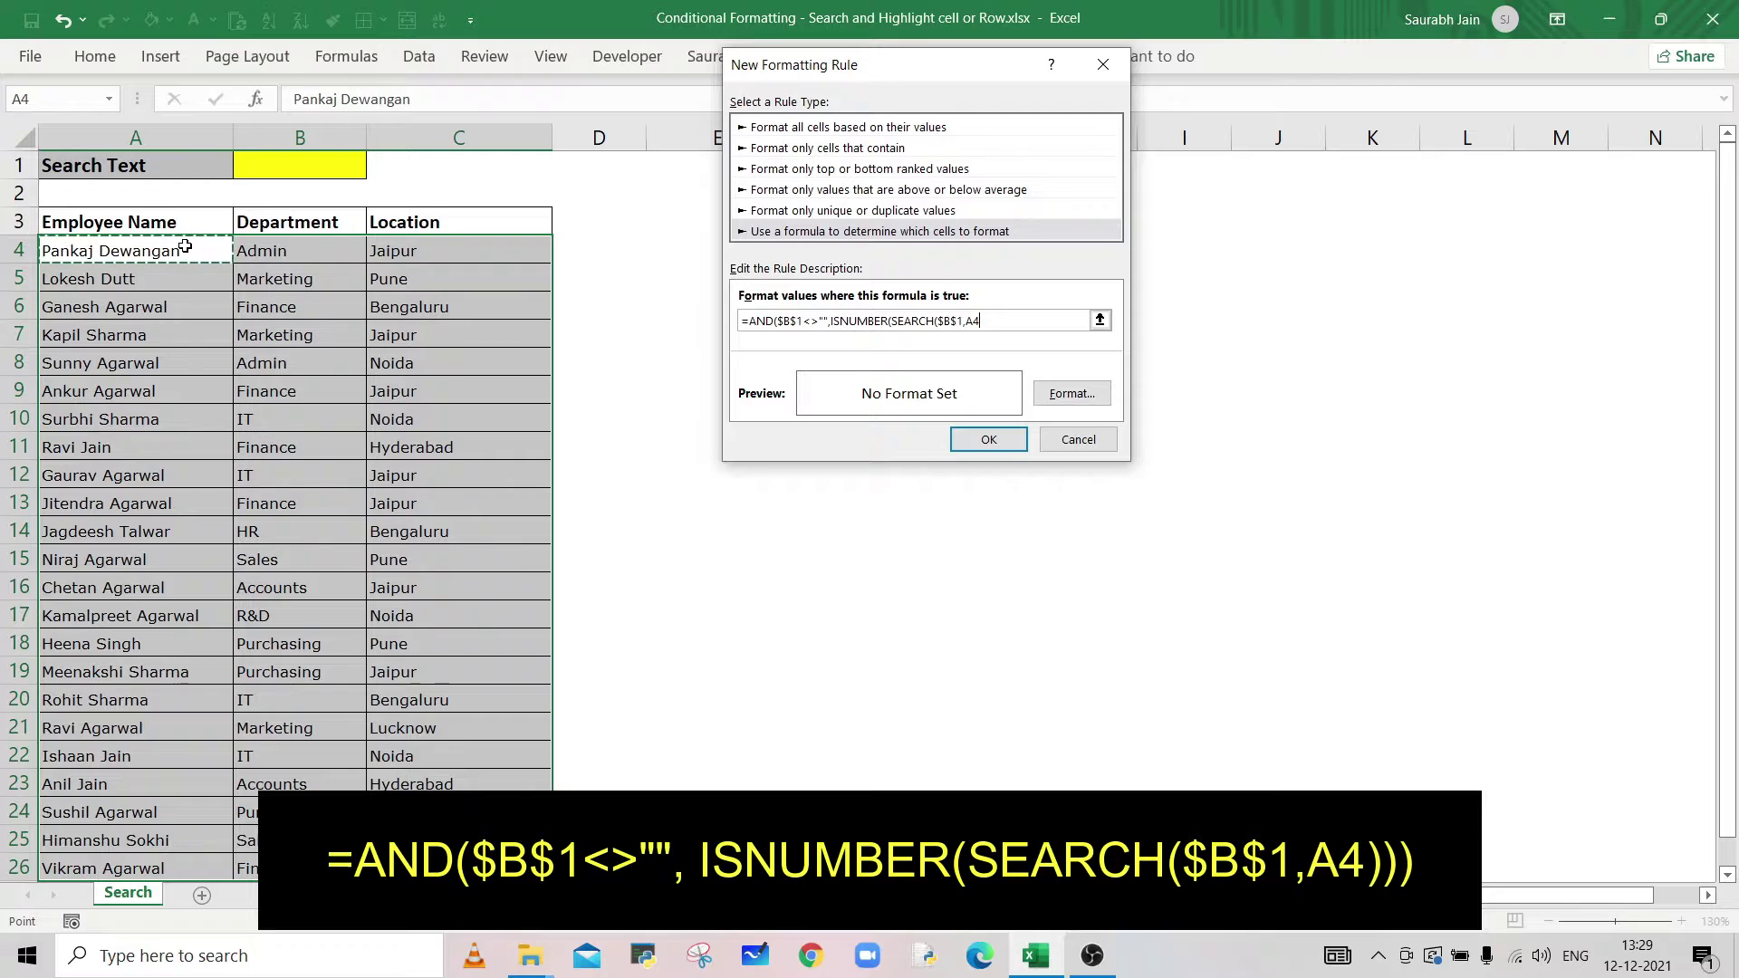
{"action": "type", "text": ")"}
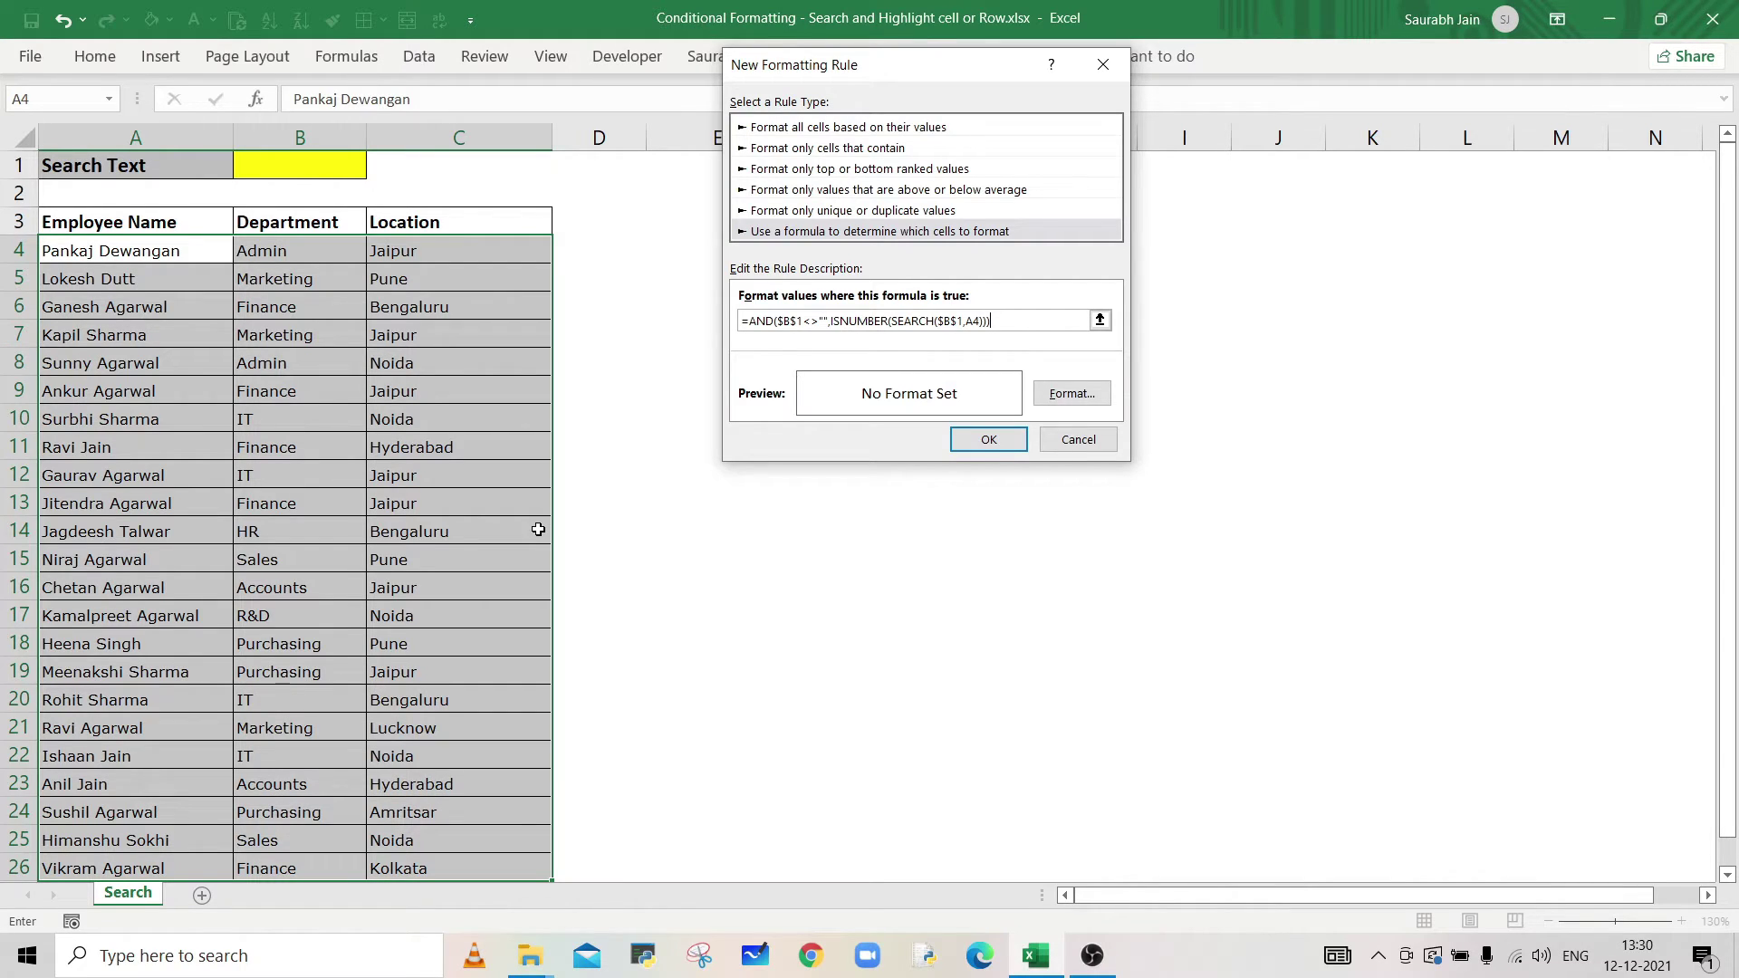
- Set a gold fill as the rule's format and apply the rule to A4:C26
{"action": "left_click", "coordinate": [1082, 405]}
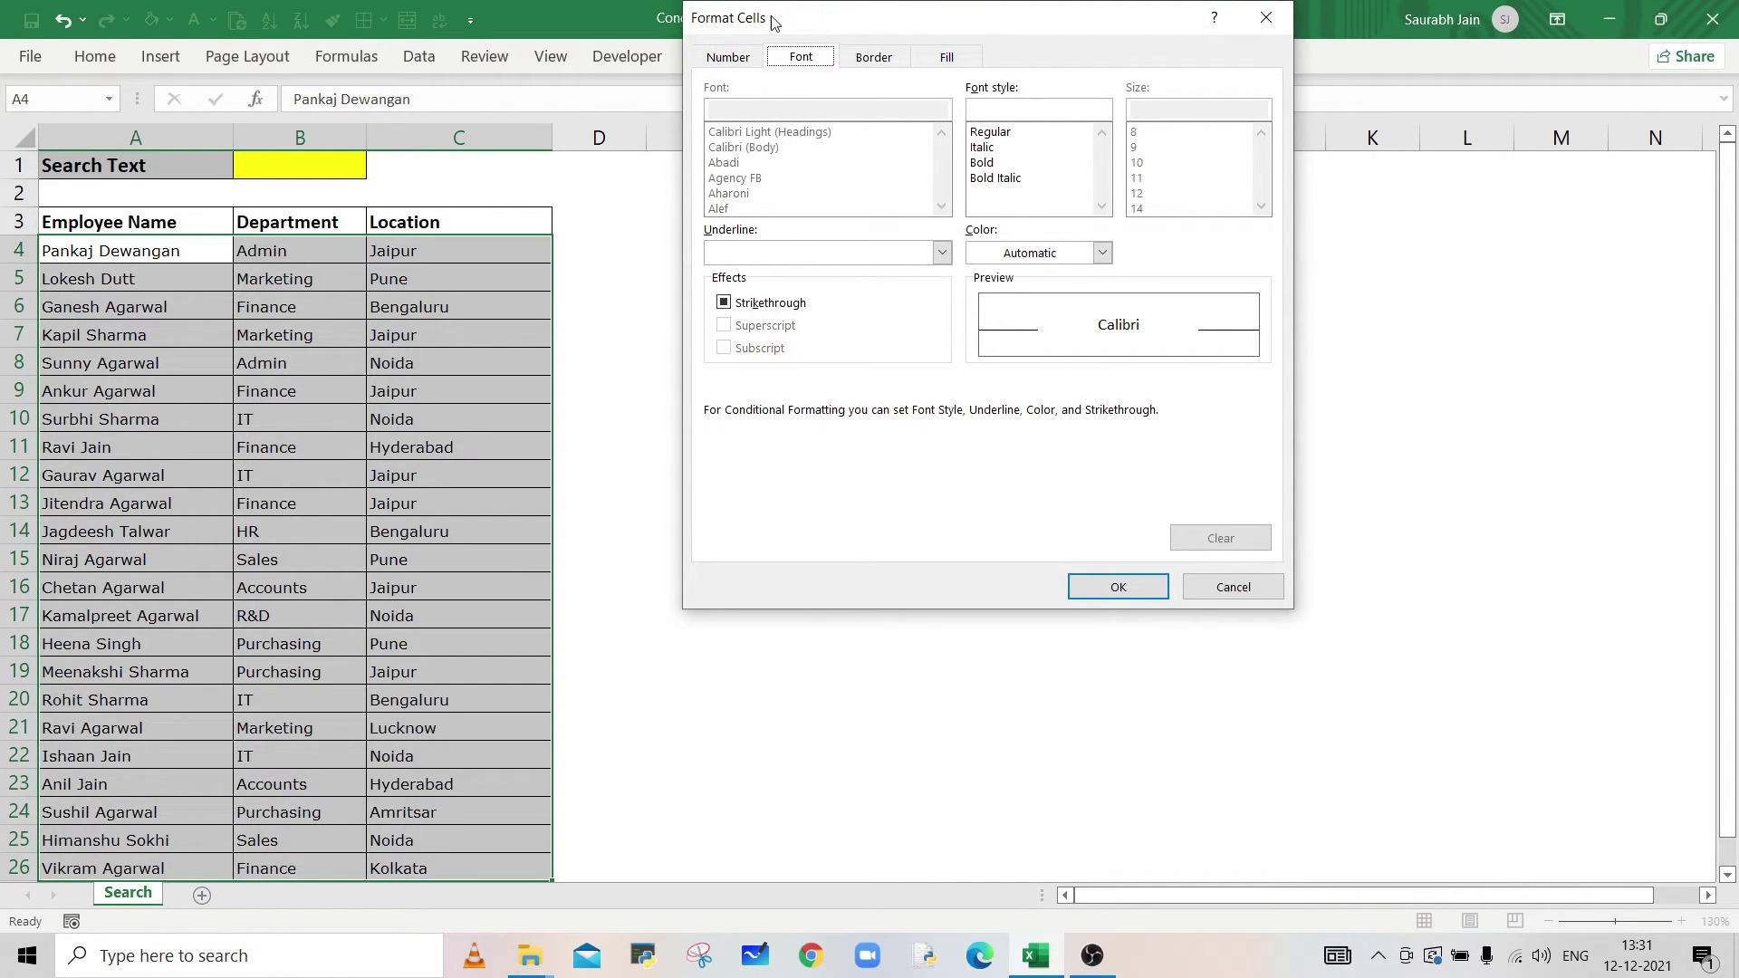
{"action": "left_click", "coordinate": [949, 58]}
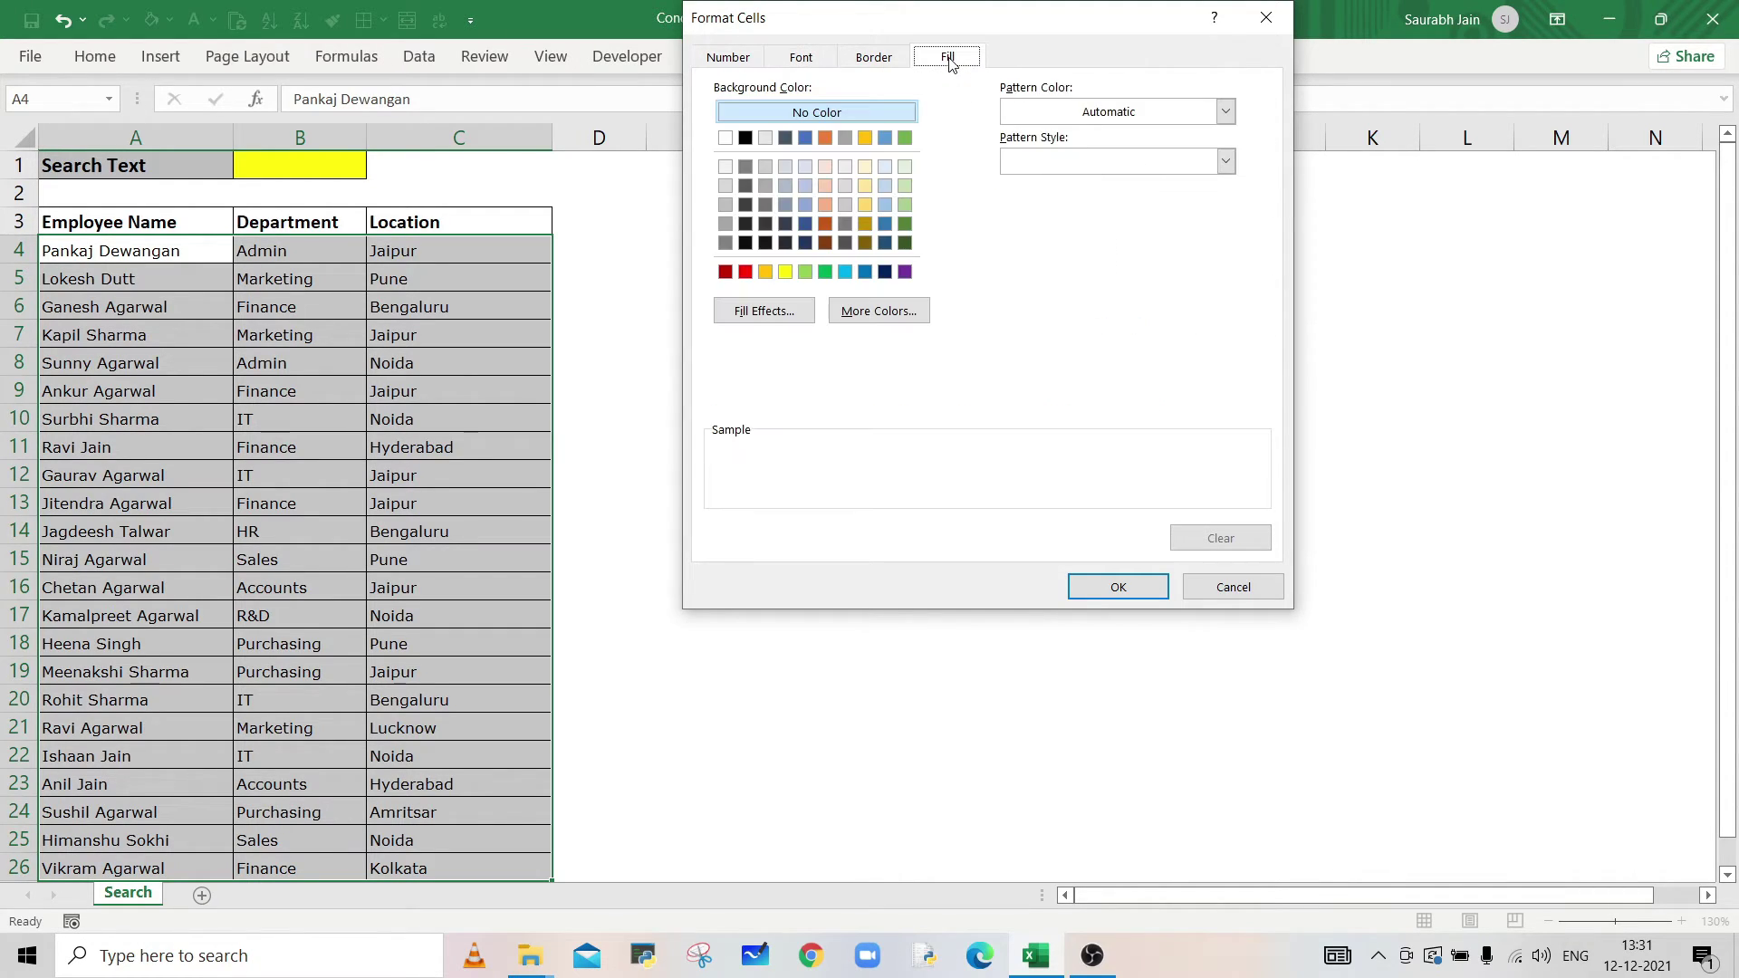
{"action": "left_click", "coordinate": [785, 272]}
{"action": "left_click", "coordinate": [765, 271]}
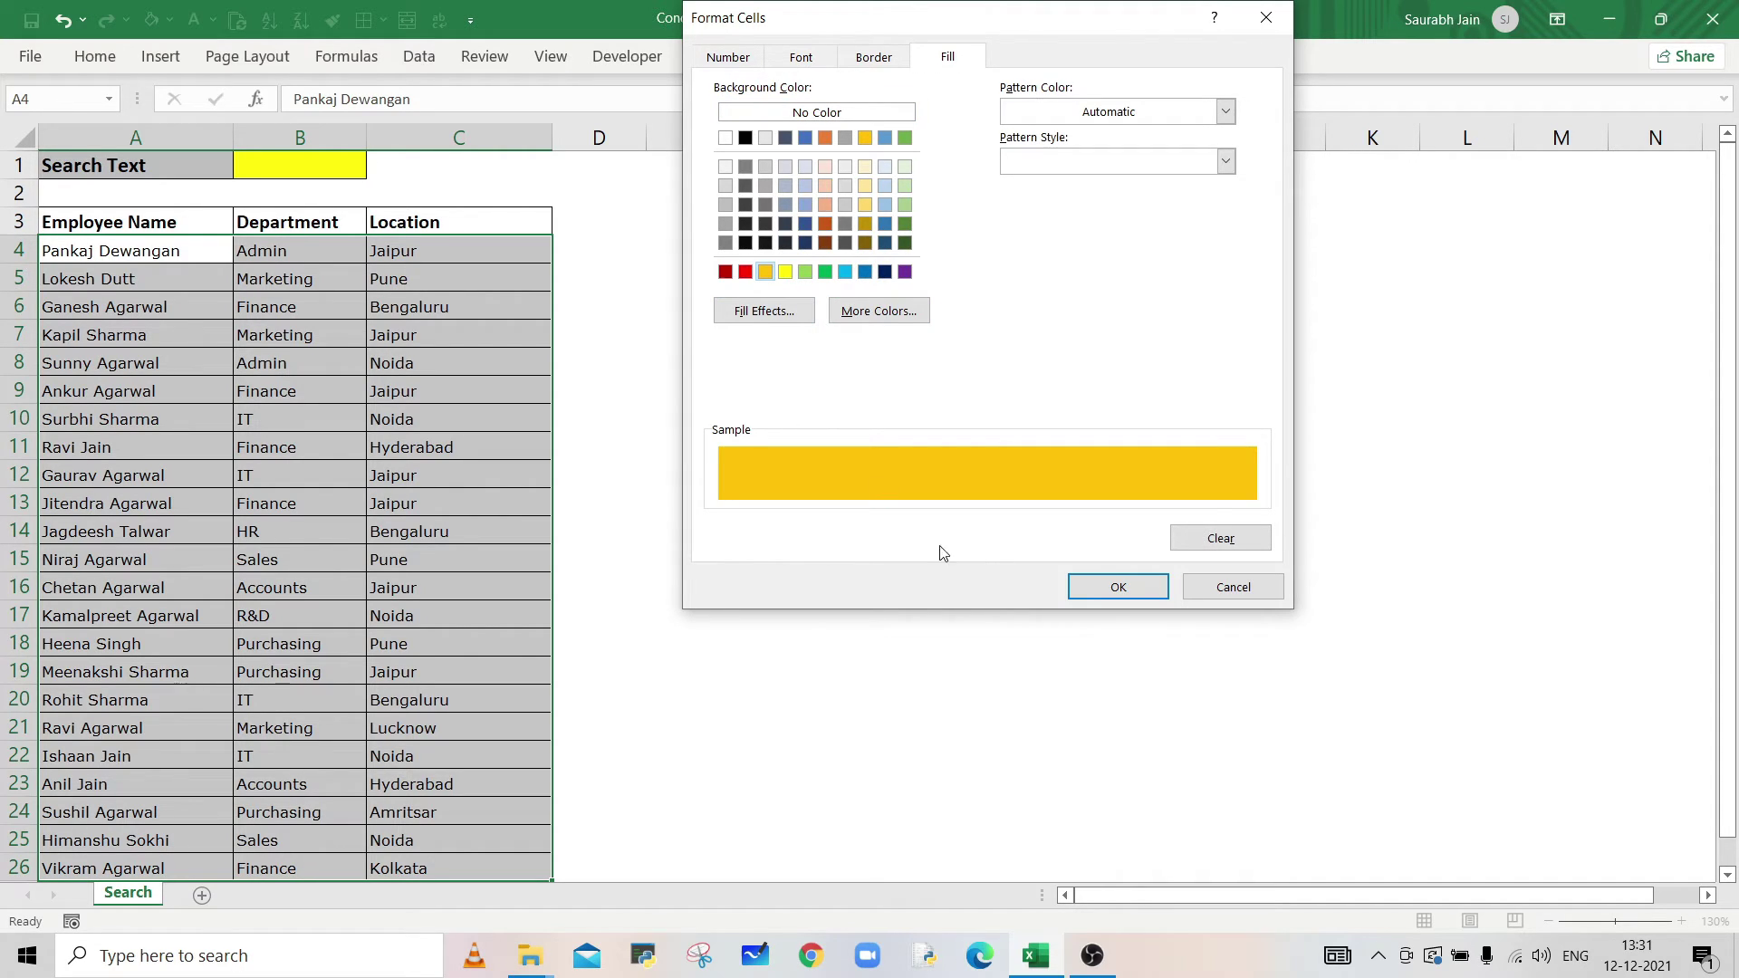
{"action": "left_click", "coordinate": [1118, 587]}
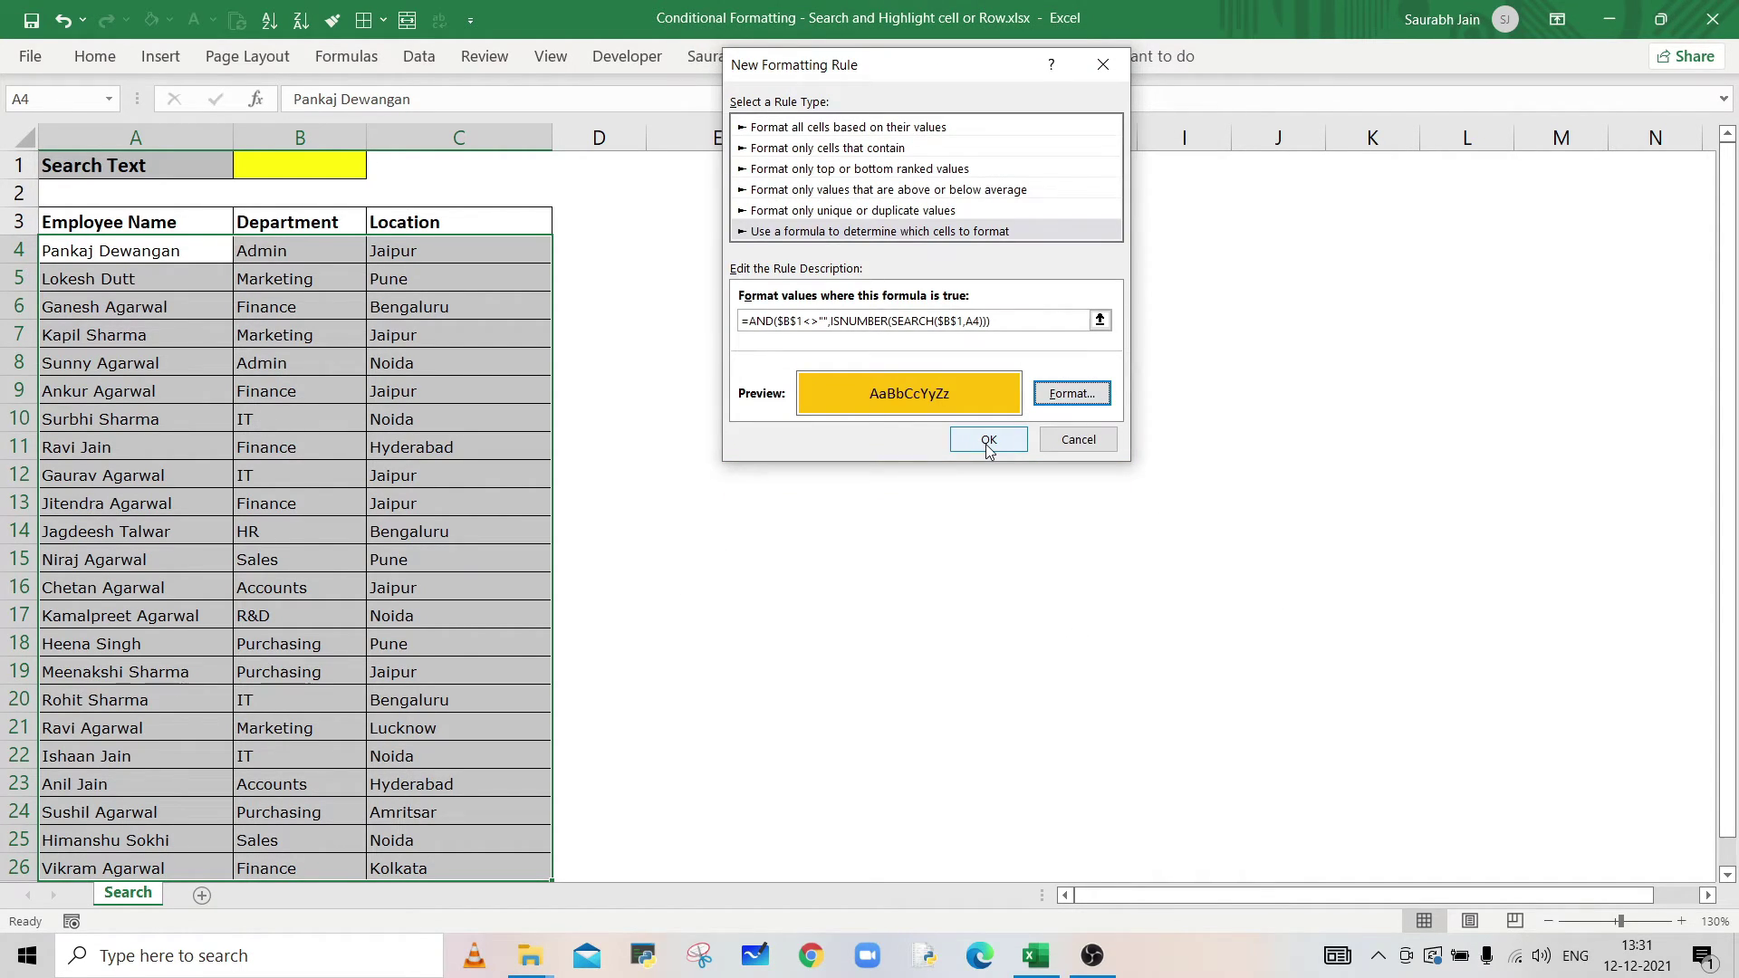
{"action": "left_click", "coordinate": [990, 440]}
- Enter Jaipur, Admin, Ganesh, then Admin in B1, leaving B4 and B8 highlighted gold
{"action": "left_click", "coordinate": [299, 165]}
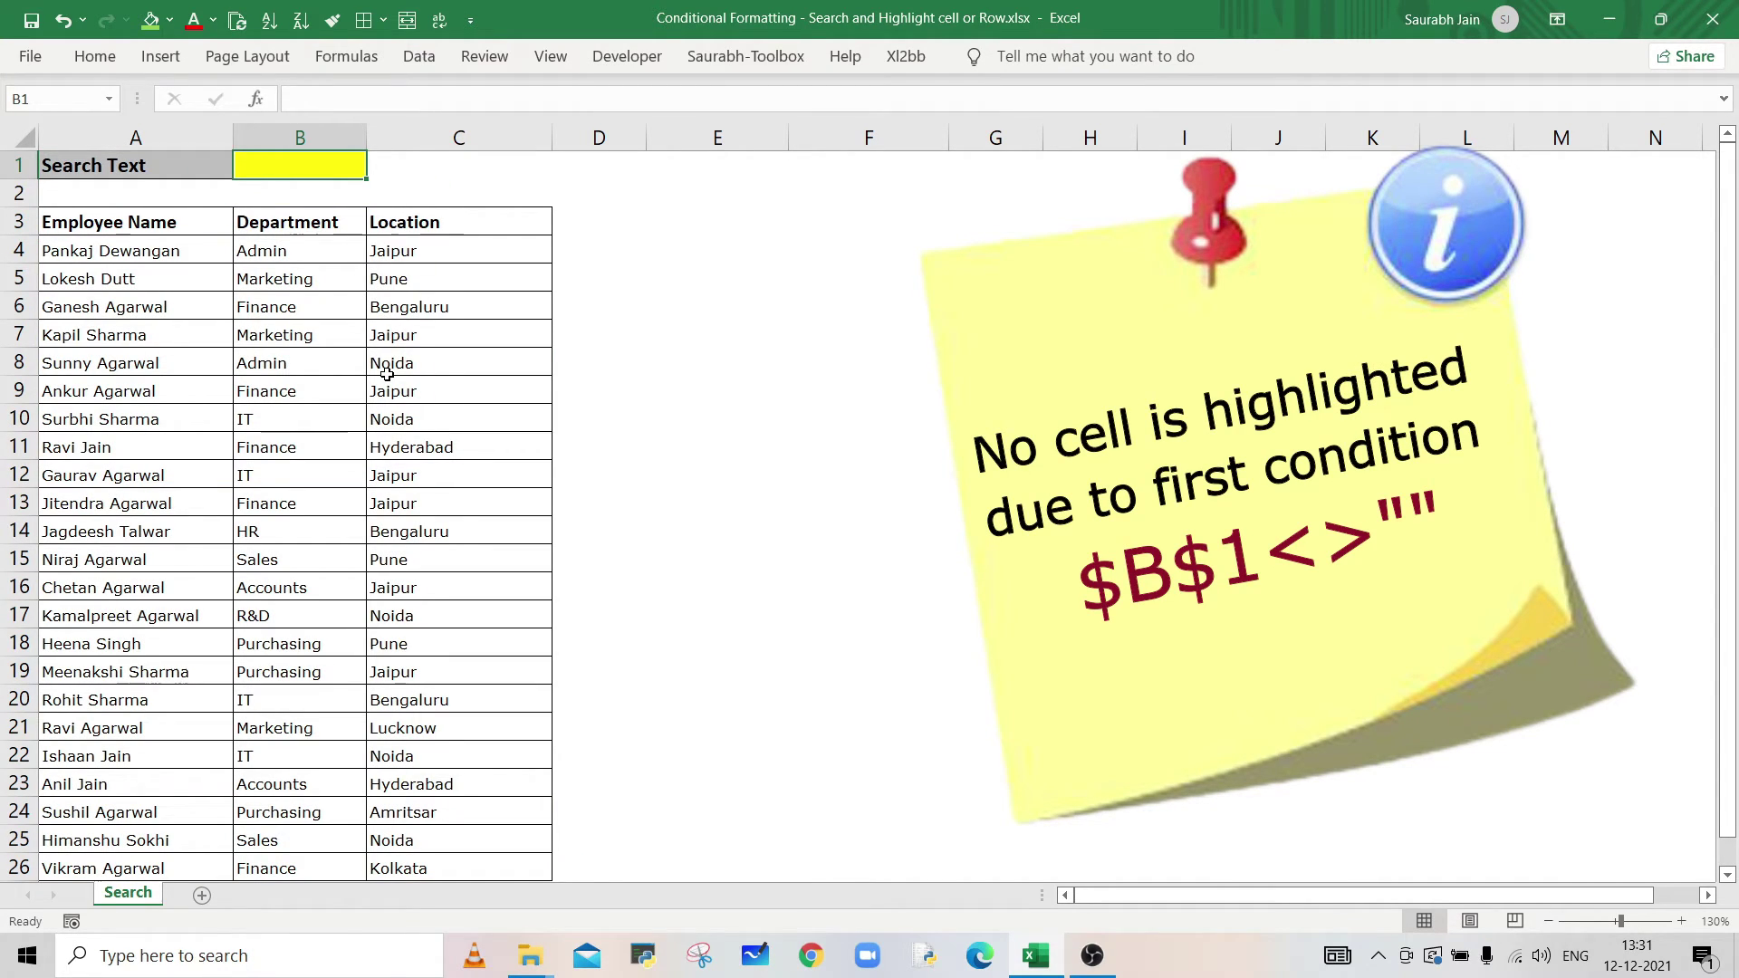
{"action": "type", "text": "Jaipur"}
{"action": "key", "text": "Return"}
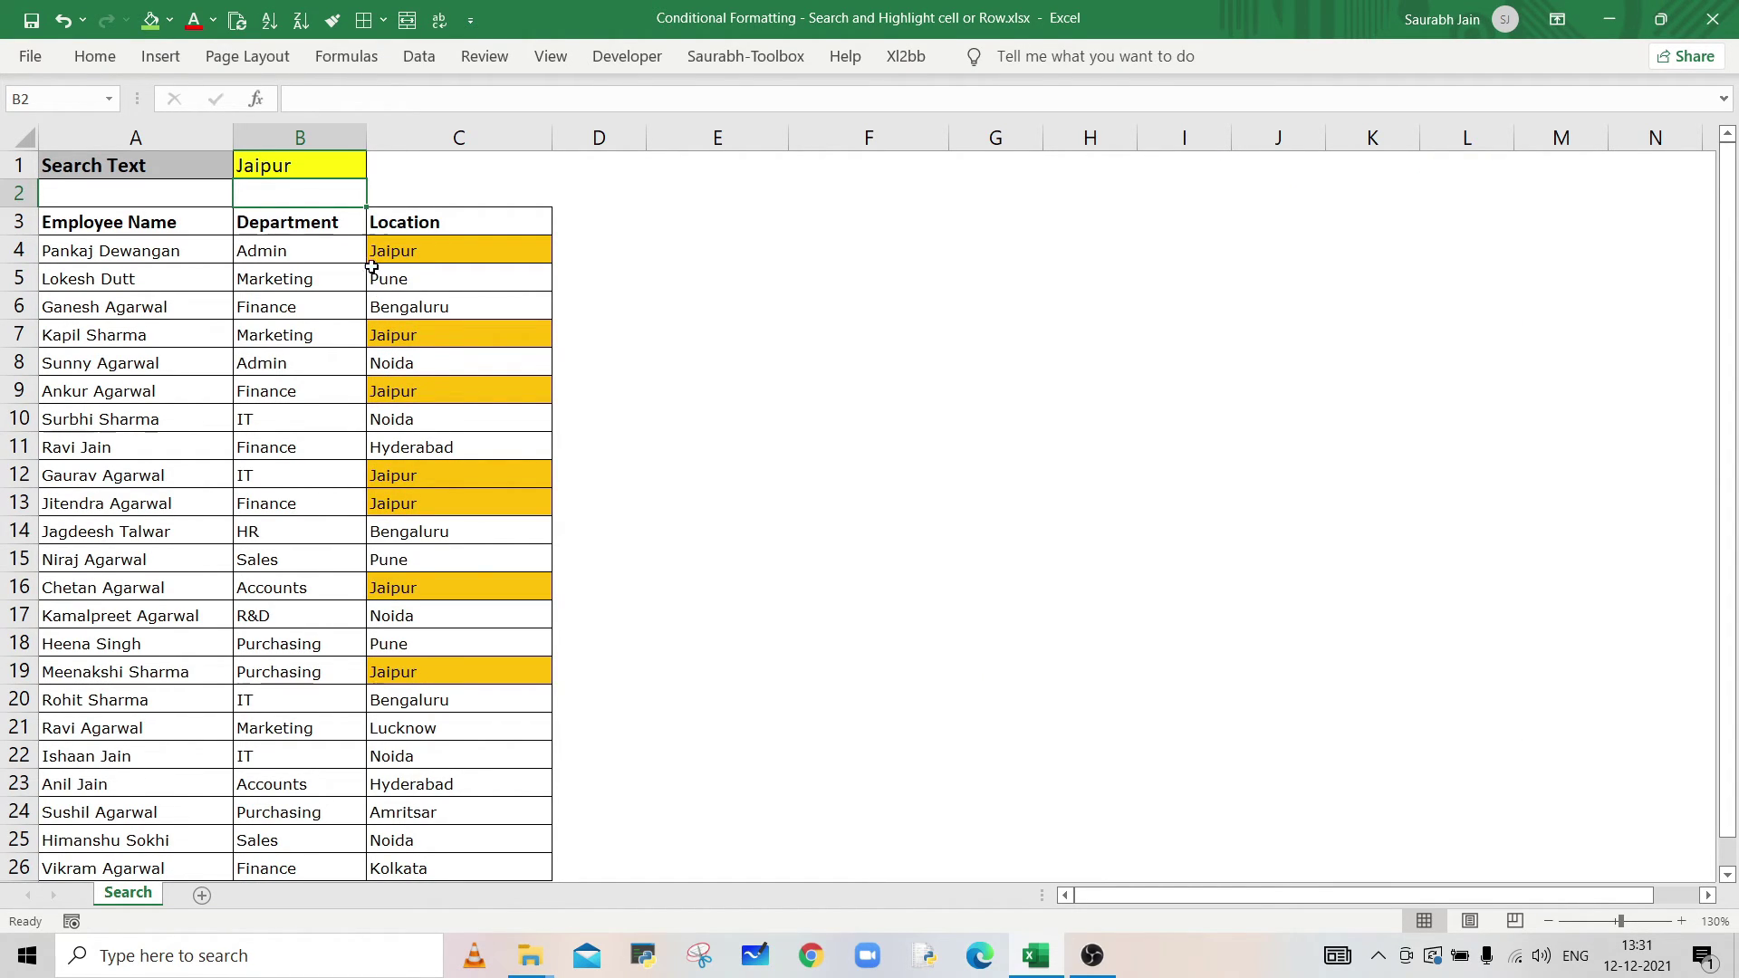
{"action": "left_click", "coordinate": [324, 172]}
{"action": "type", "text": "Admin"}
{"action": "key", "text": "Return"}
{"action": "left_click", "coordinate": [324, 172]}
{"action": "type", "text": "Ganesh"}
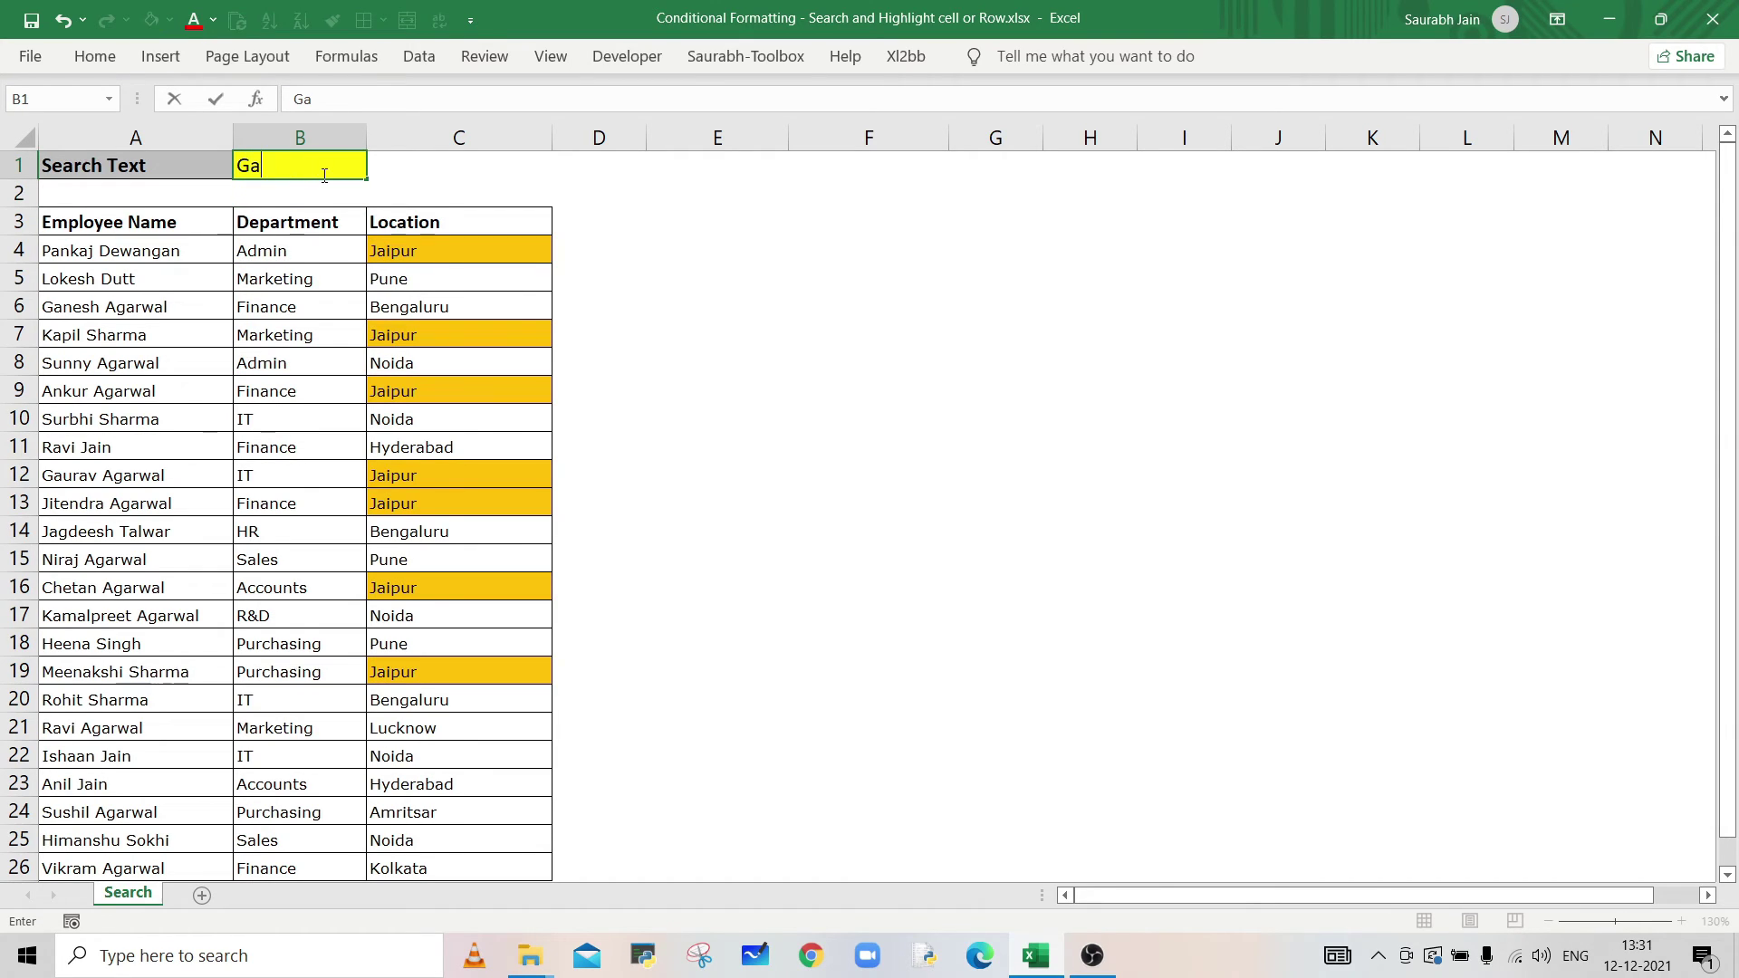
{"action": "key", "text": "Return"}
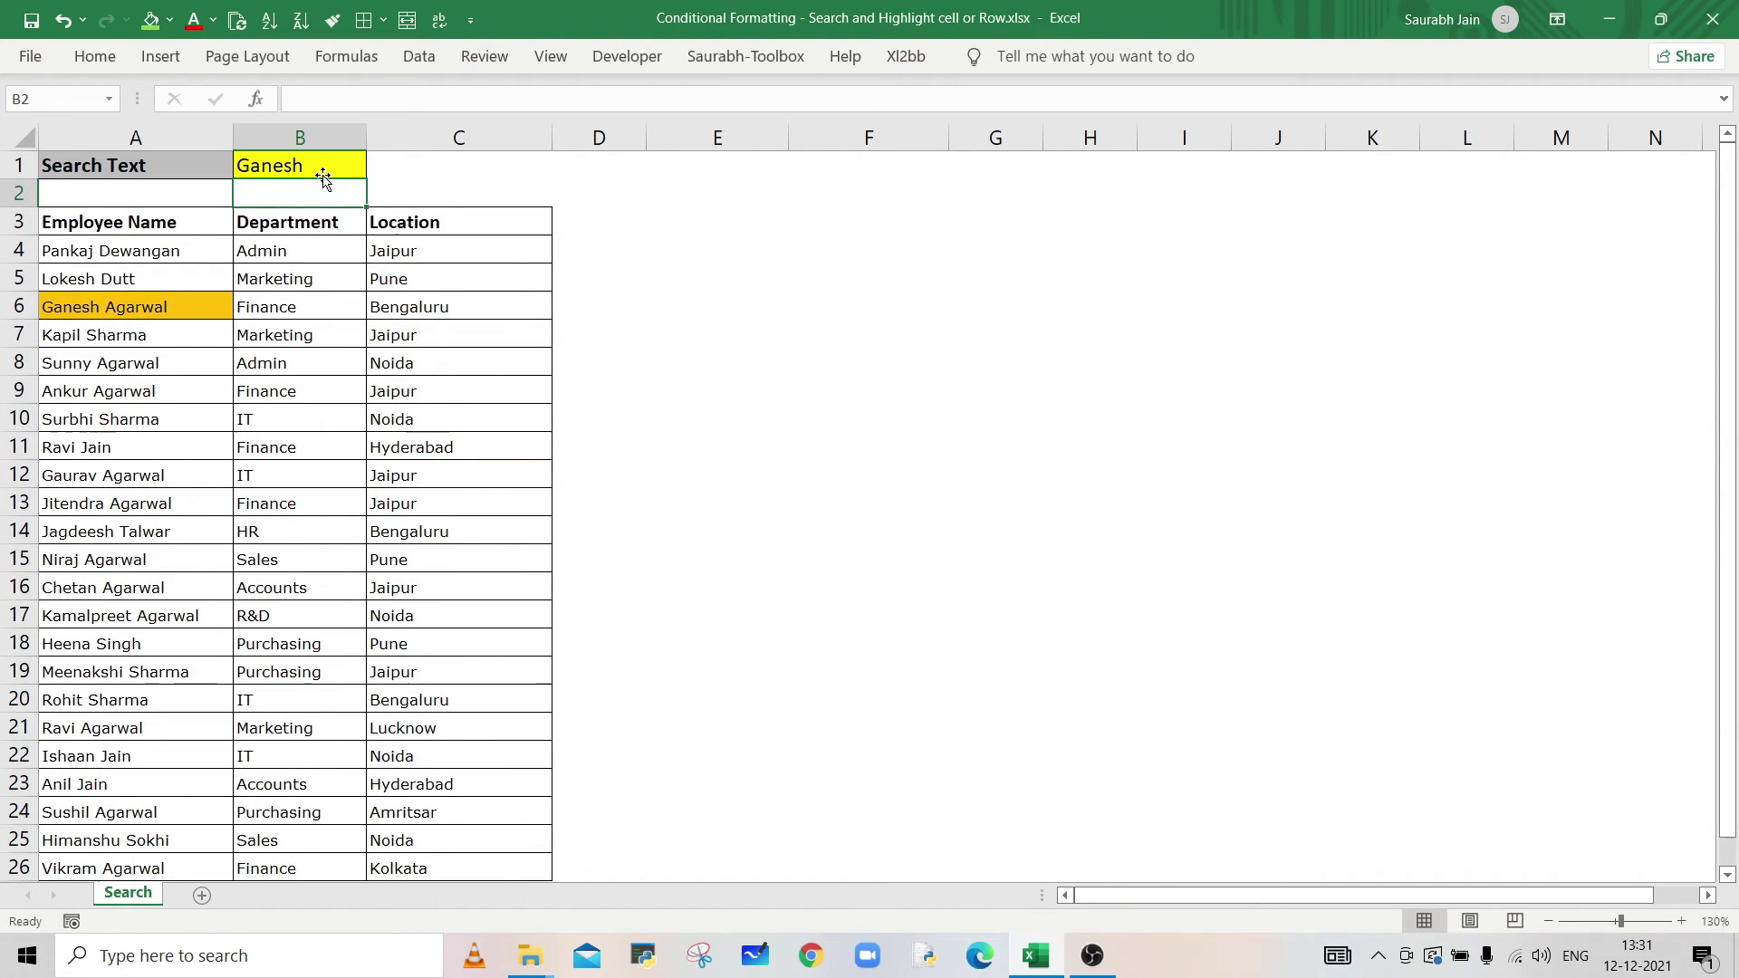
{"action": "left_click", "coordinate": [323, 172]}
{"action": "type", "text": "Admin"}
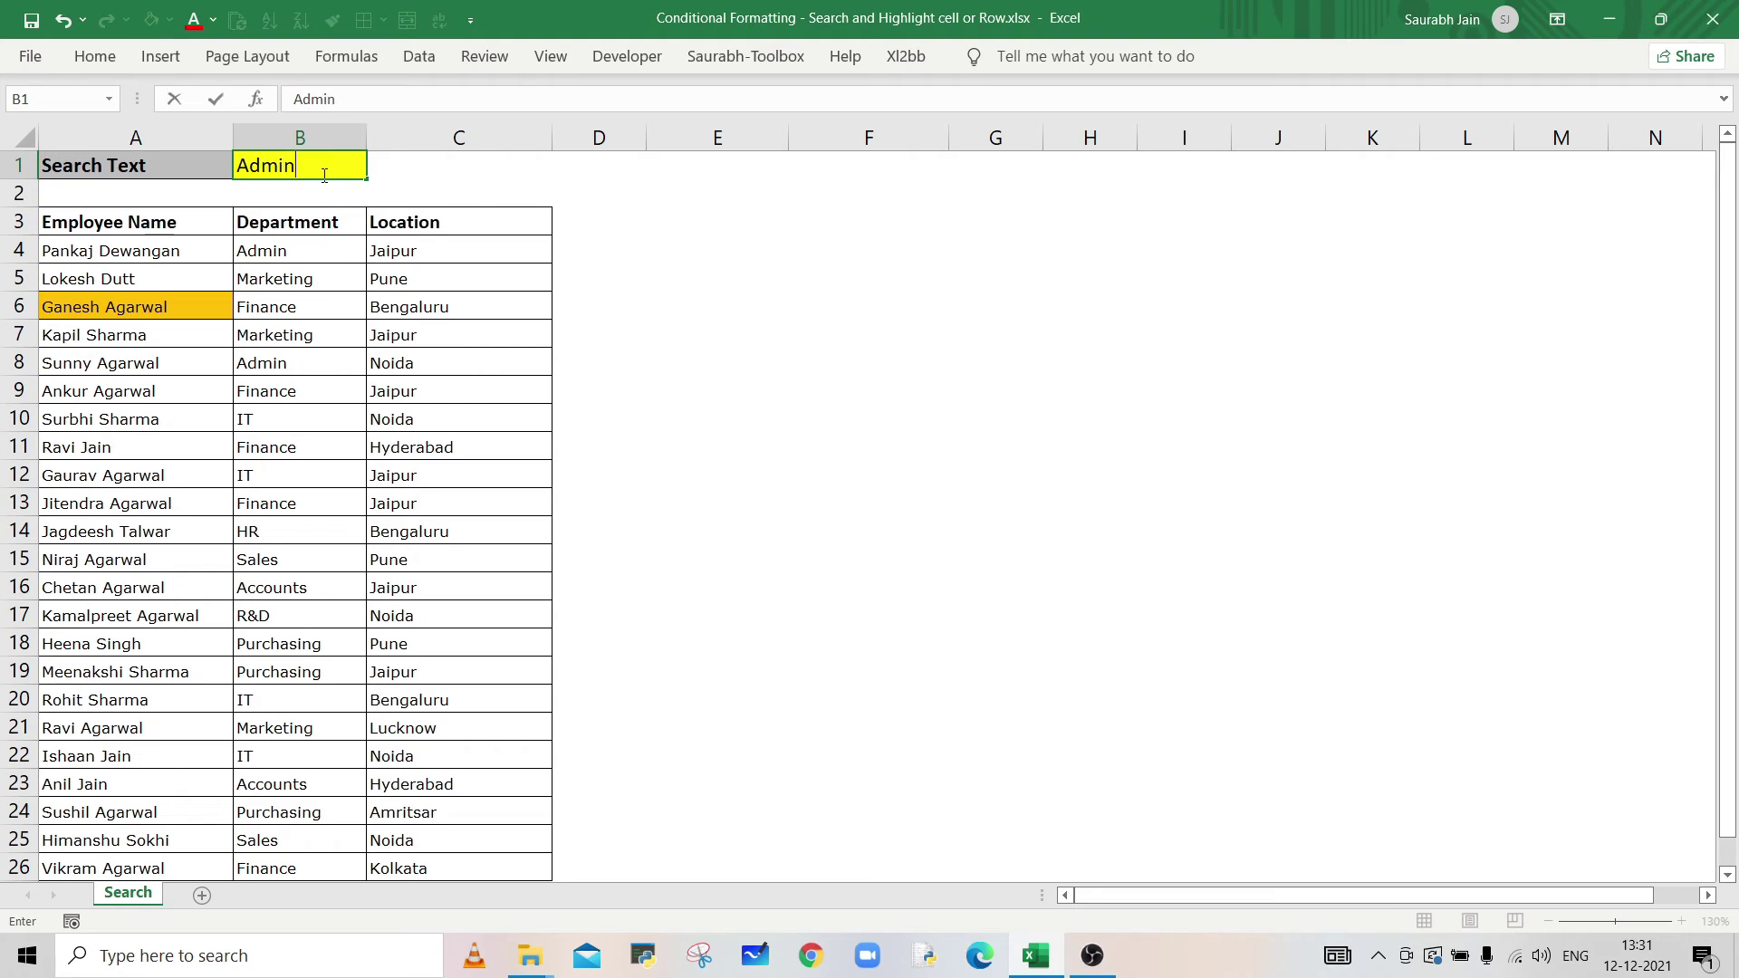
{"action": "key", "text": "Return"}
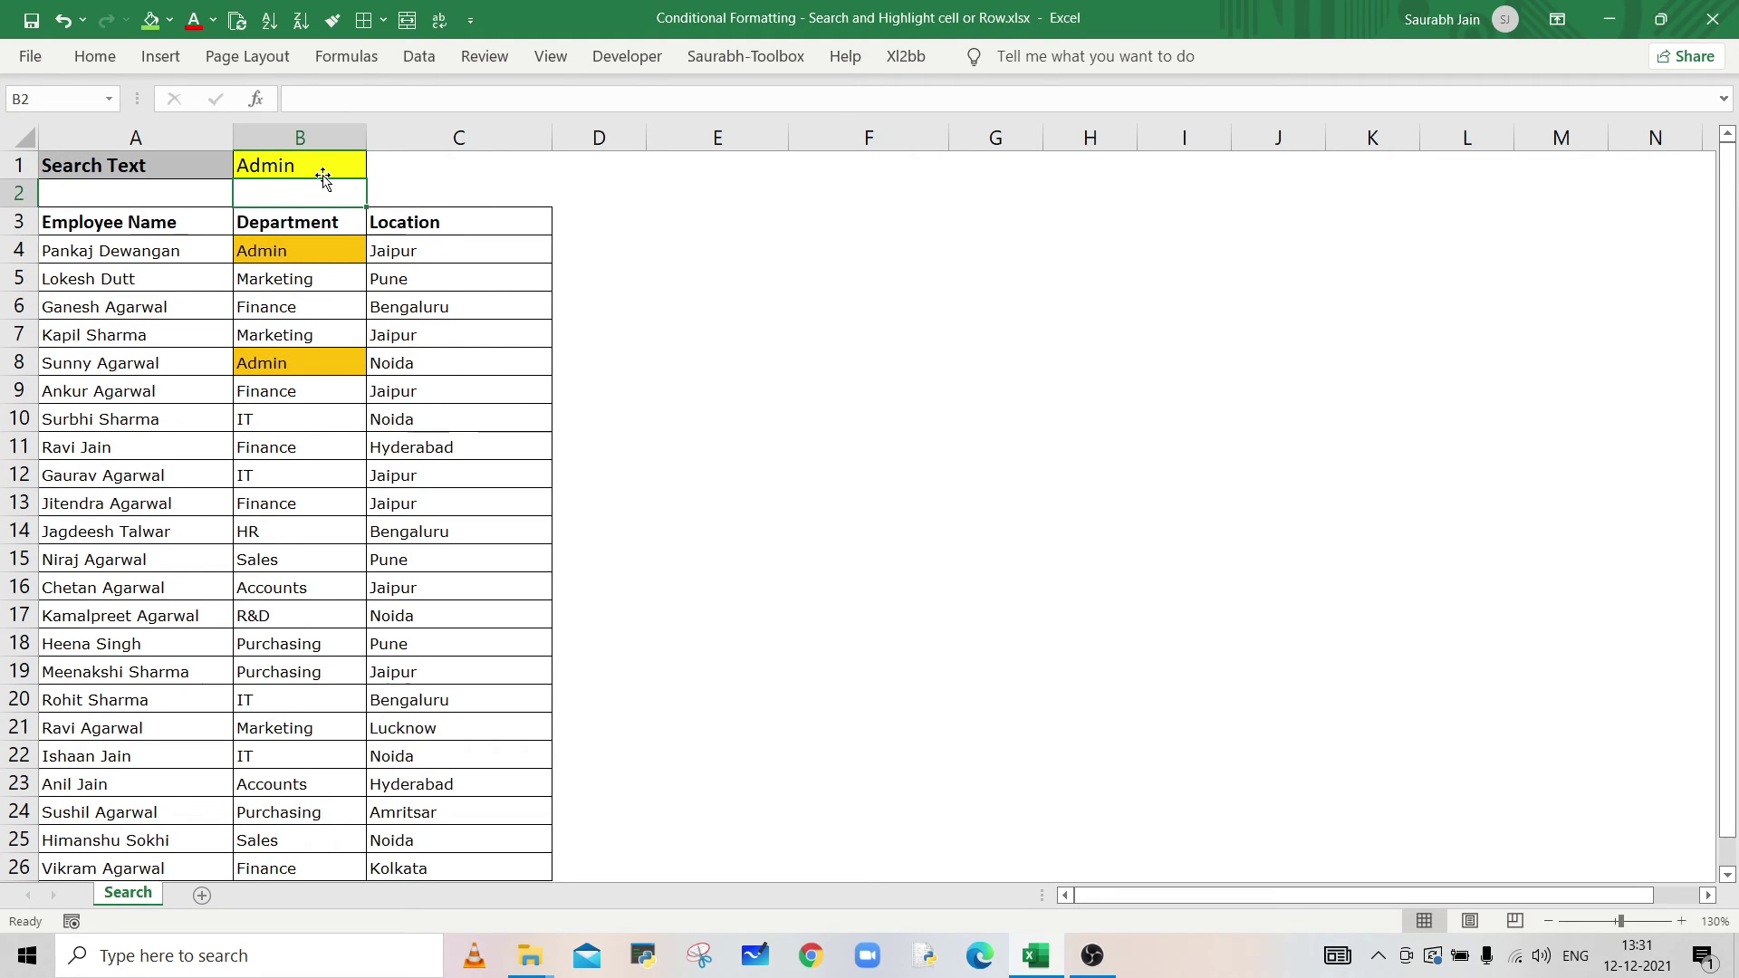